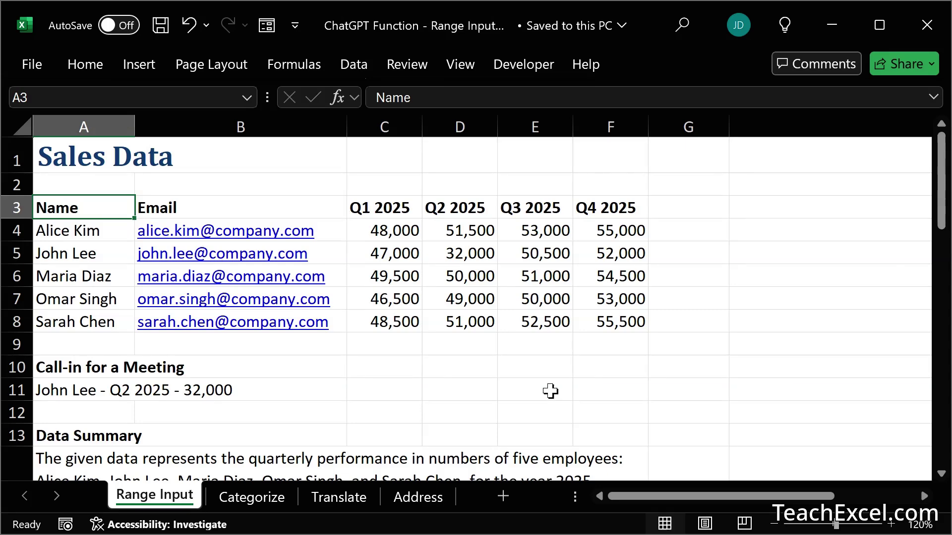
# Review the product-categorizing ChatGPT formula in B4 of the Categorize sheet, then go to Translate
pyautogui.click(251, 497)
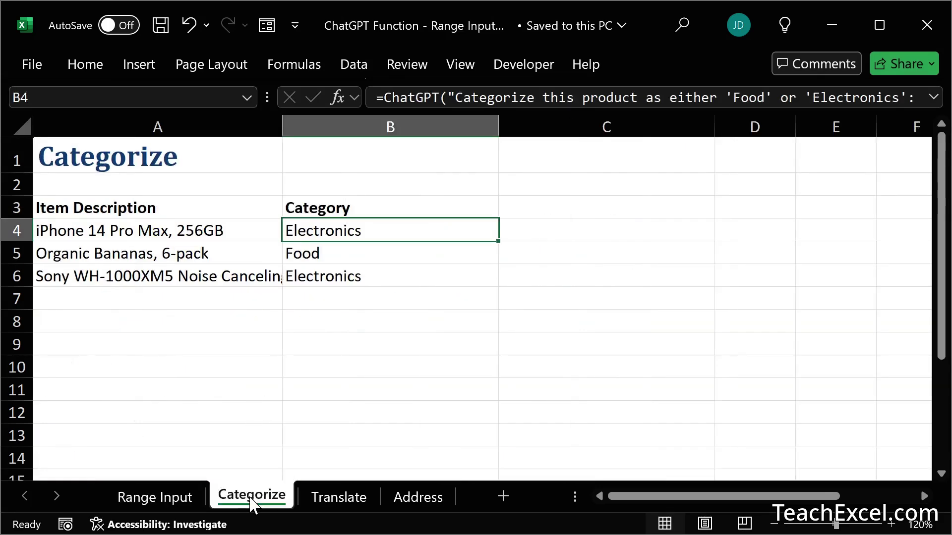
pyautogui.doubleClick(311, 230)
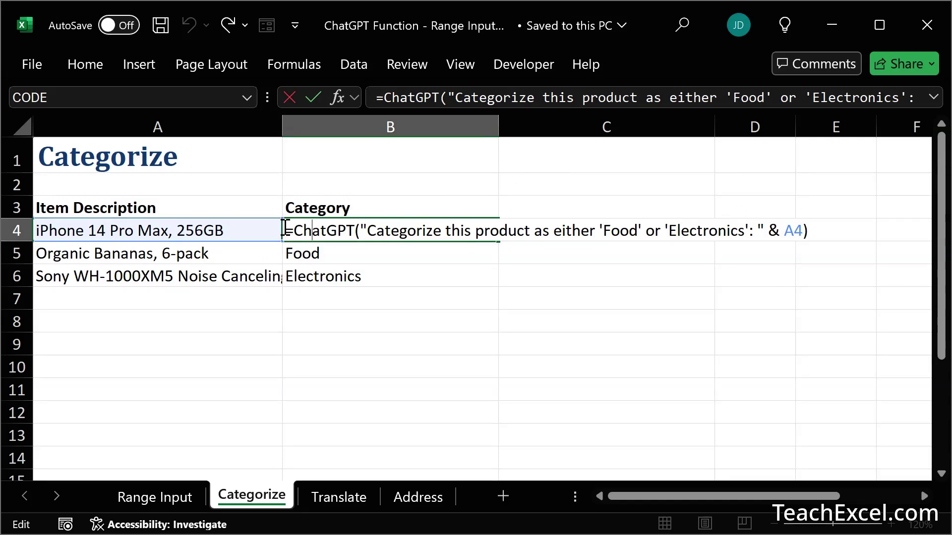
pyautogui.press('Return')
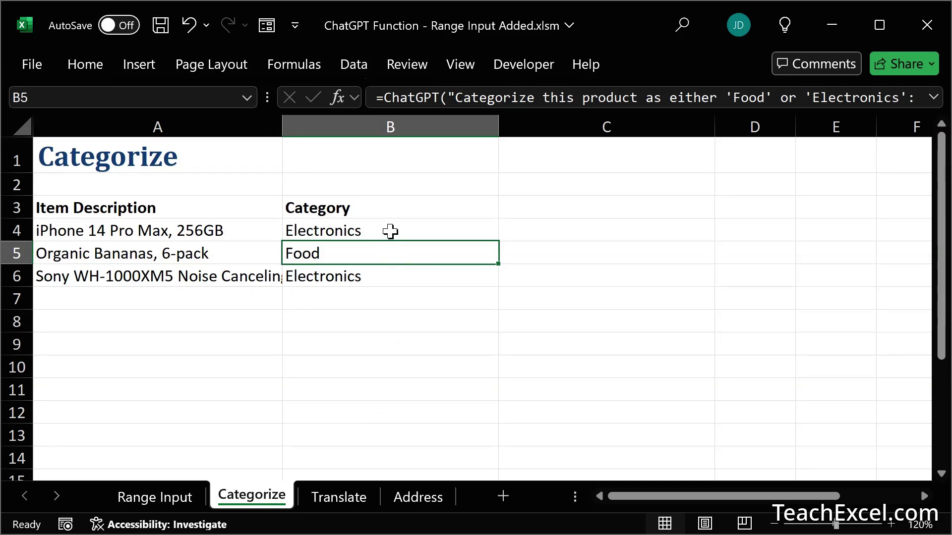
pyautogui.click(328, 495)
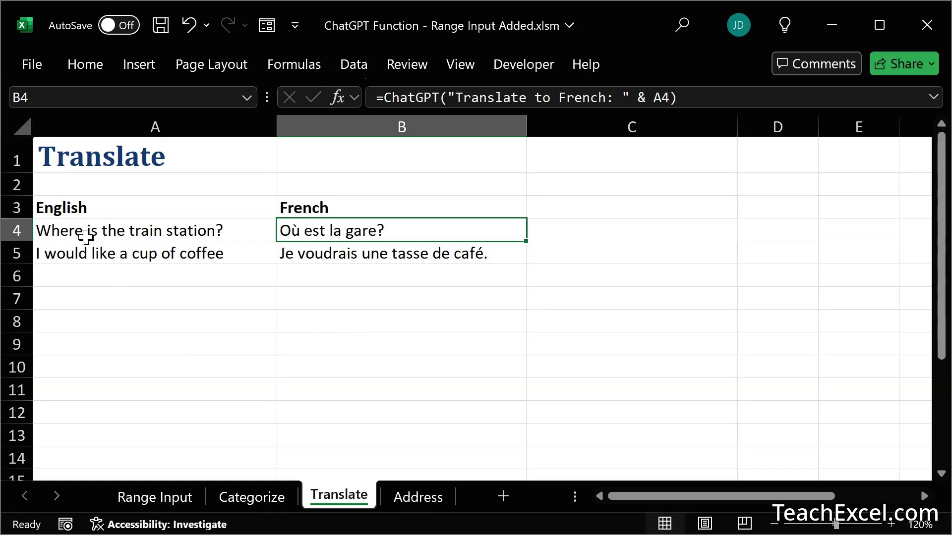
# Inspect B4's English-to-French ChatGPT translation formula, then move to the Address sheet
pyautogui.doubleClick(354, 234)
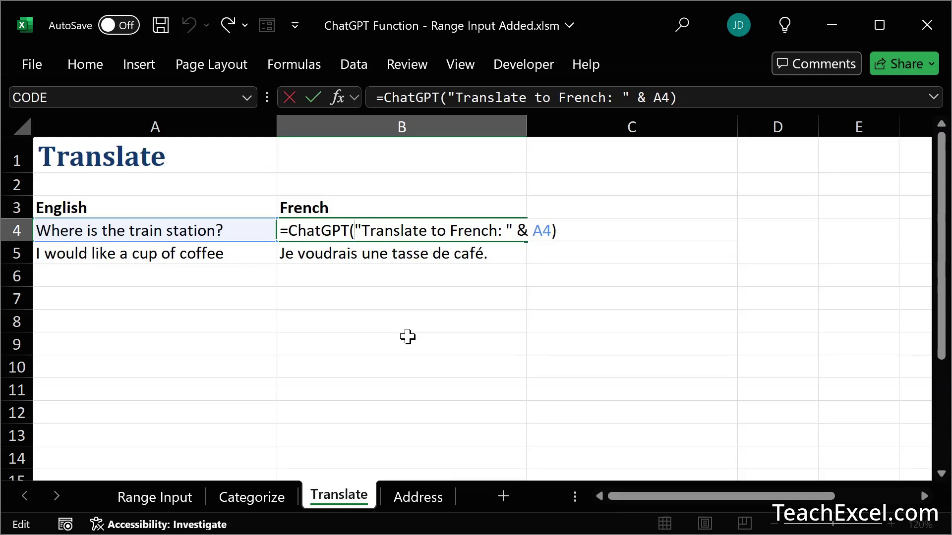
pyautogui.press('Return')
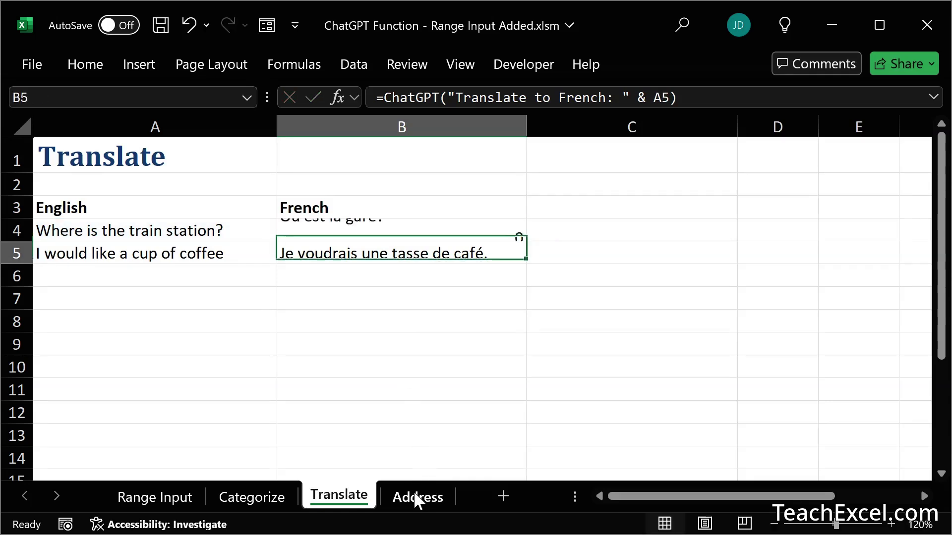
pyautogui.click(416, 499)
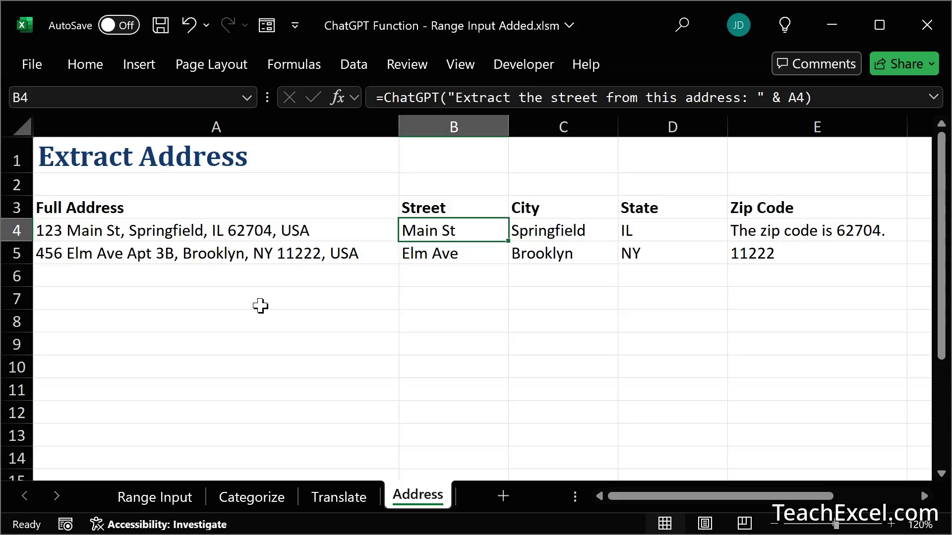
# Inspect B4's street-extraction formula, then flip through the Categorize and Range Input sheets
pyautogui.doubleClick(438, 230)
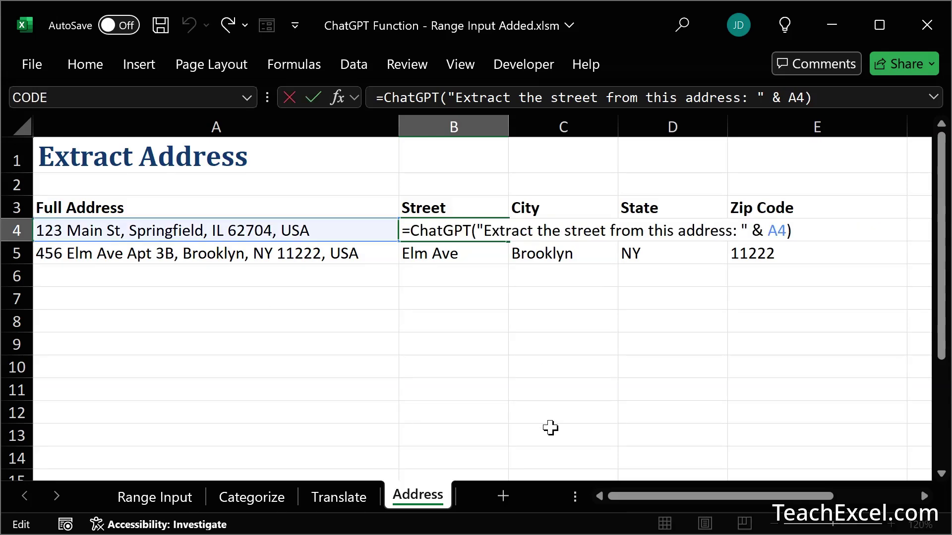
pyautogui.hotkey('ctrl', 'Return')
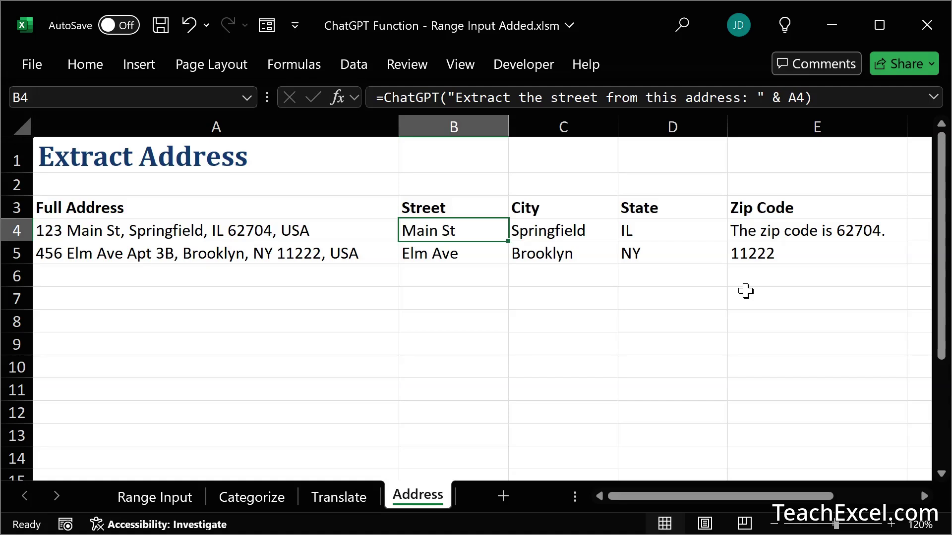
pyautogui.click(240, 497)
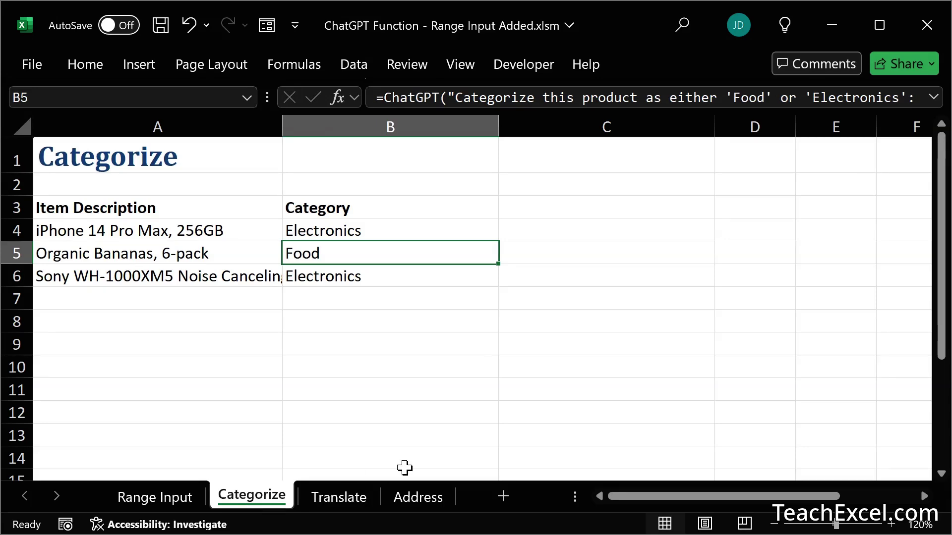
pyautogui.click(180, 497)
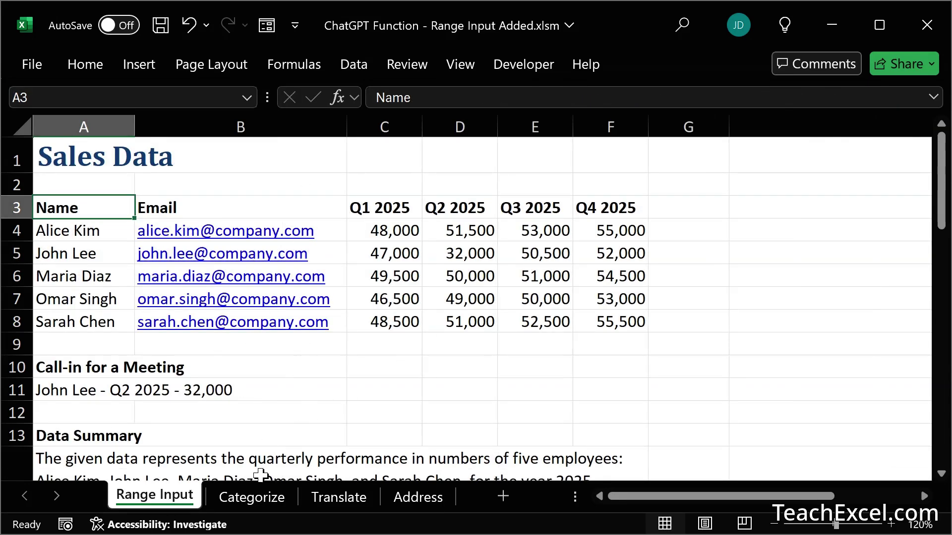
# Enter =ChatGPT("Which category appears the most?", B4:B6) in C4, returning Electronics
pyautogui.click(252, 496)
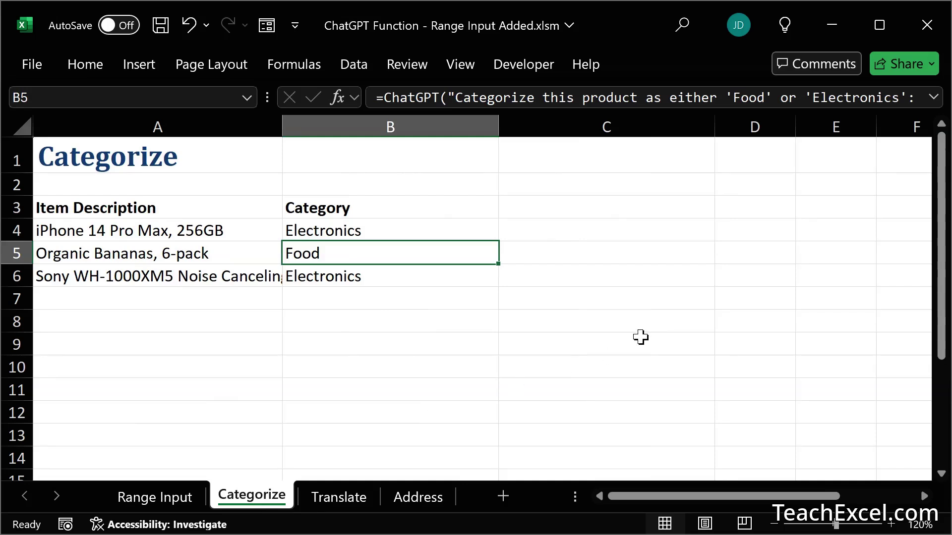
pyautogui.click(561, 234)
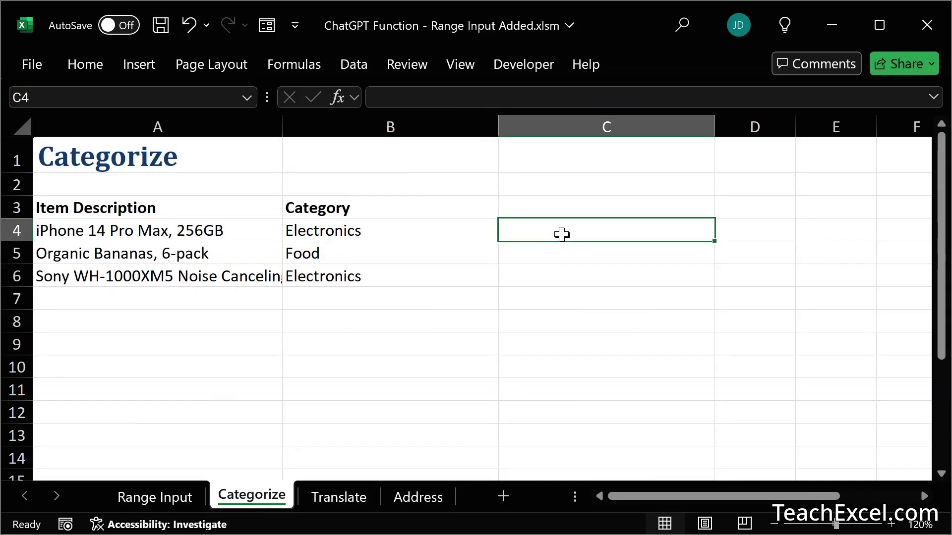
pyautogui.write('=chatgp')
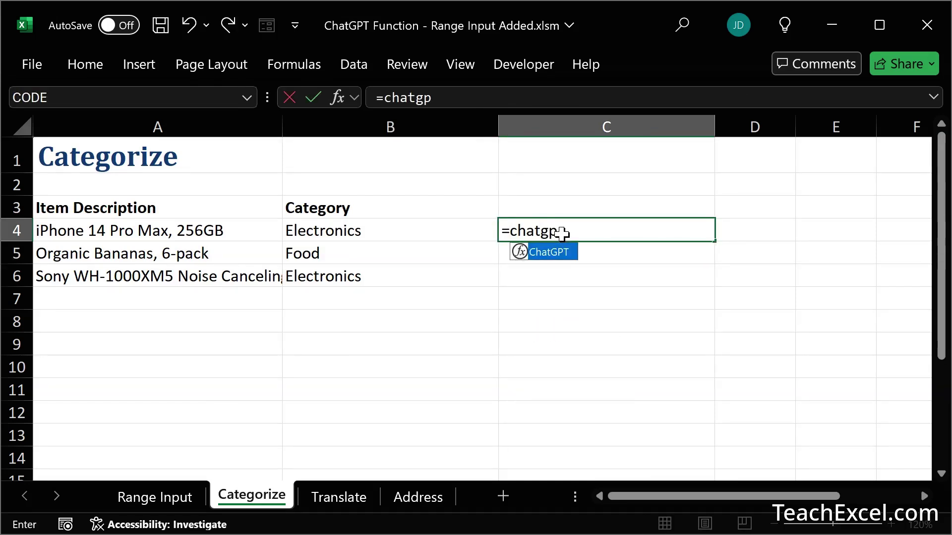
pyautogui.press('Tab')
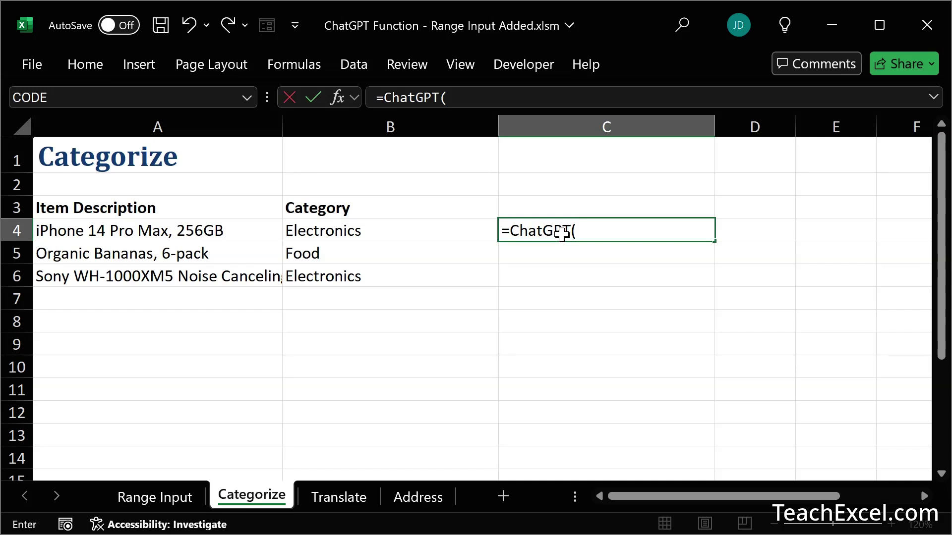
pyautogui.write('"Whi')
pyautogui.write('ch category a')
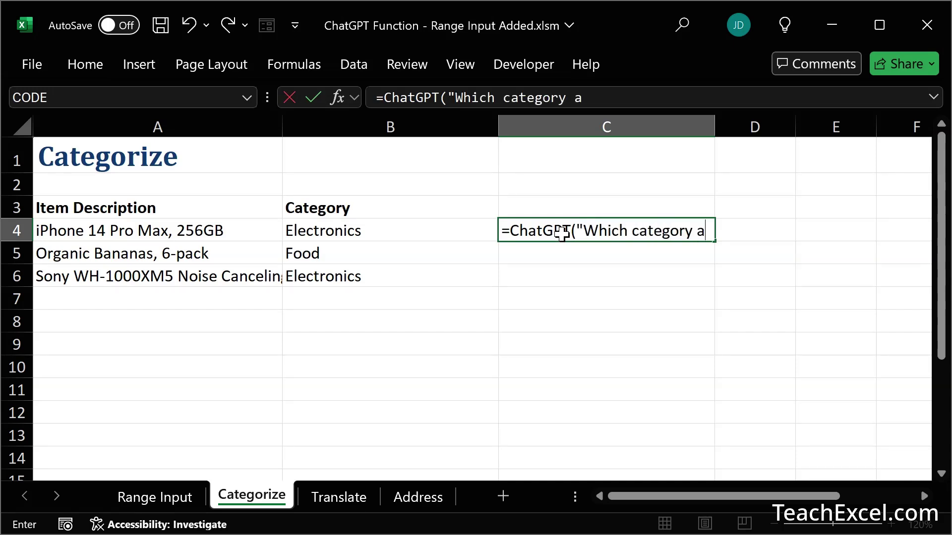
pyautogui.write('pears')
pyautogui.press('BackSpace')
pyautogui.press('BackSpace')
pyautogui.press('BackSpace')
pyautogui.press('BackSpace')
pyautogui.write('pea')
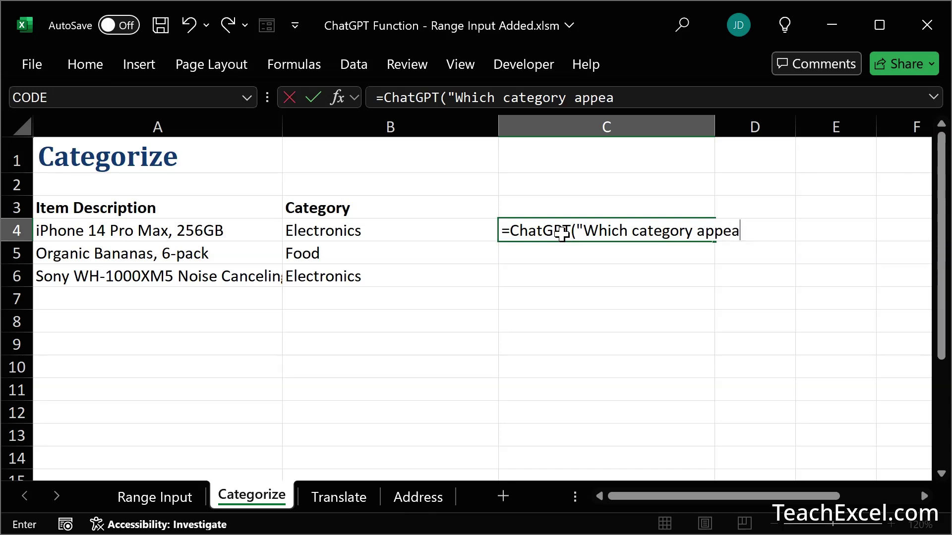
pyautogui.write('rs the most?')
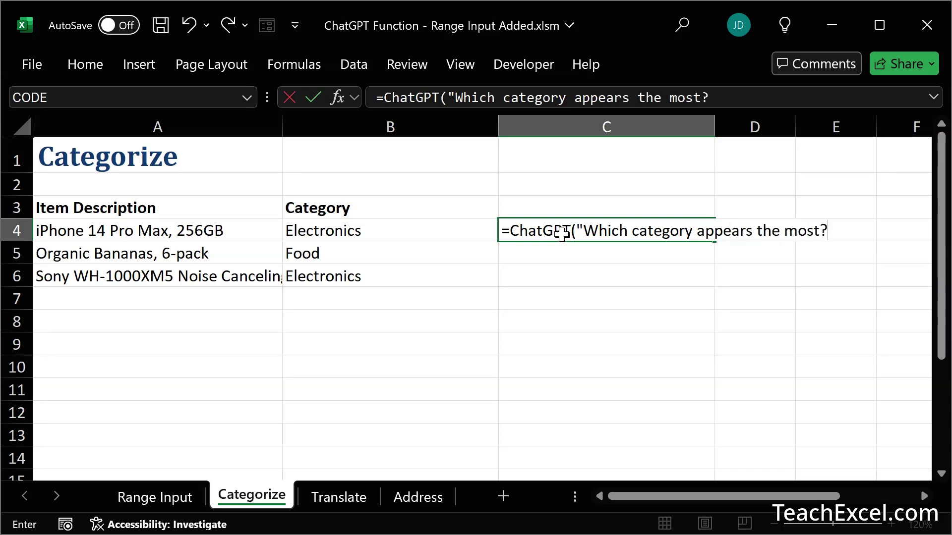
pyautogui.write('",')
pyautogui.moveTo(389, 234); pyautogui.dragTo(385, 285)
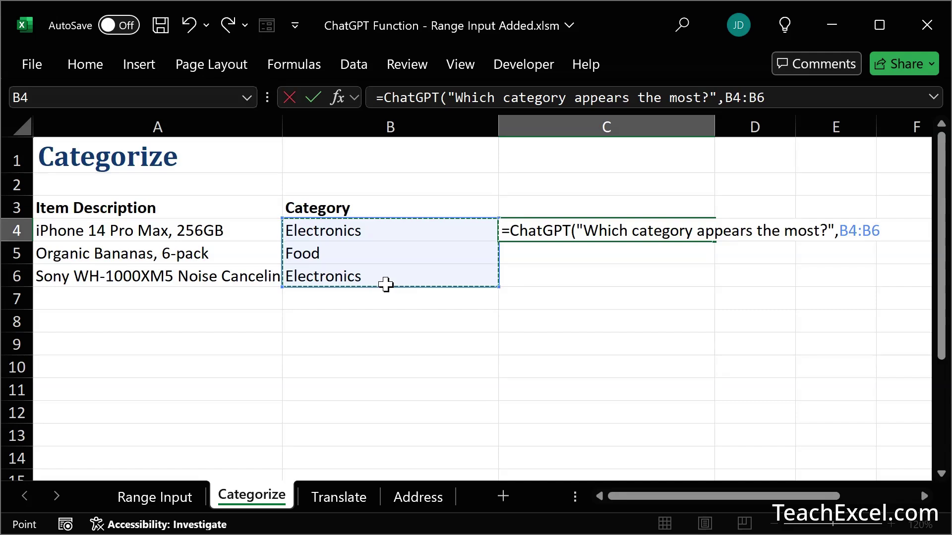
pyautogui.write(')')
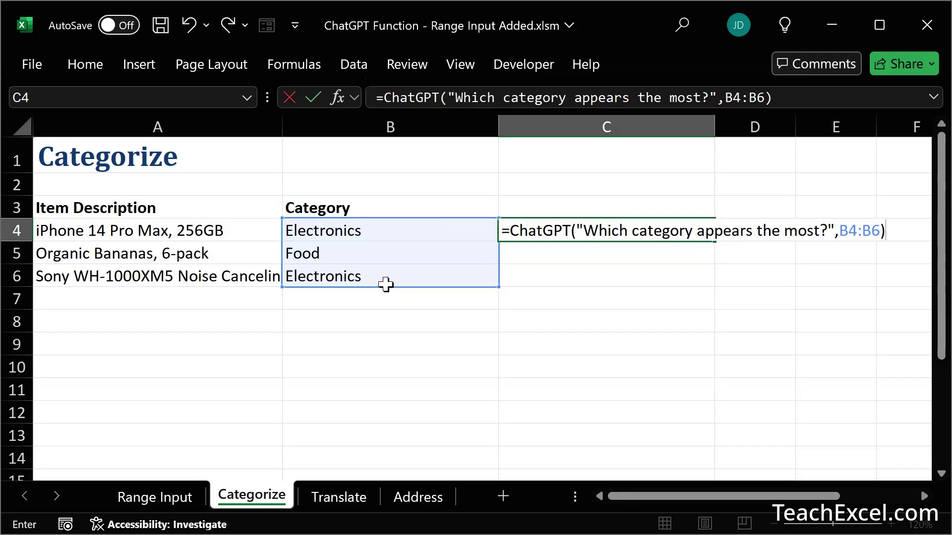
pyautogui.press('Return')
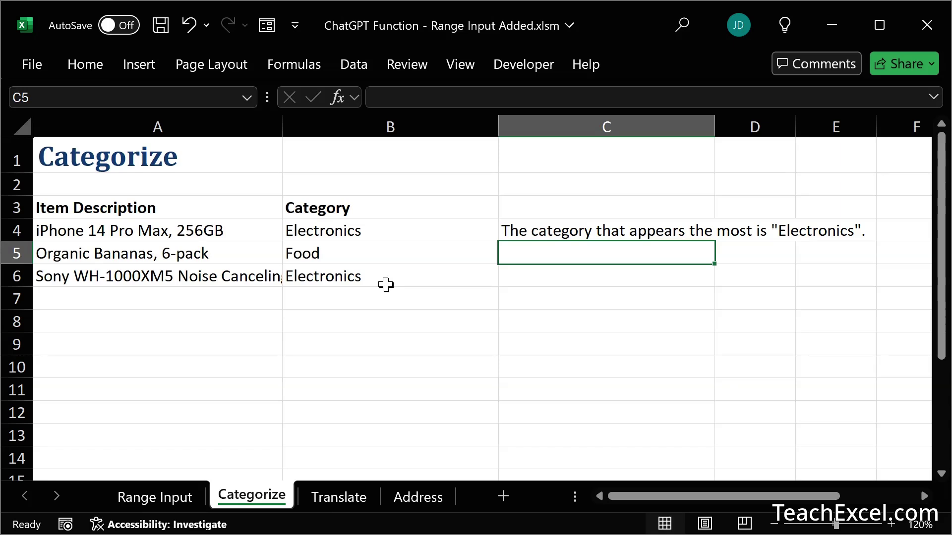
# Review C4's formula and recommit B4's formula labelling the iPhone as Electronics
pyautogui.doubleClick(567, 233)
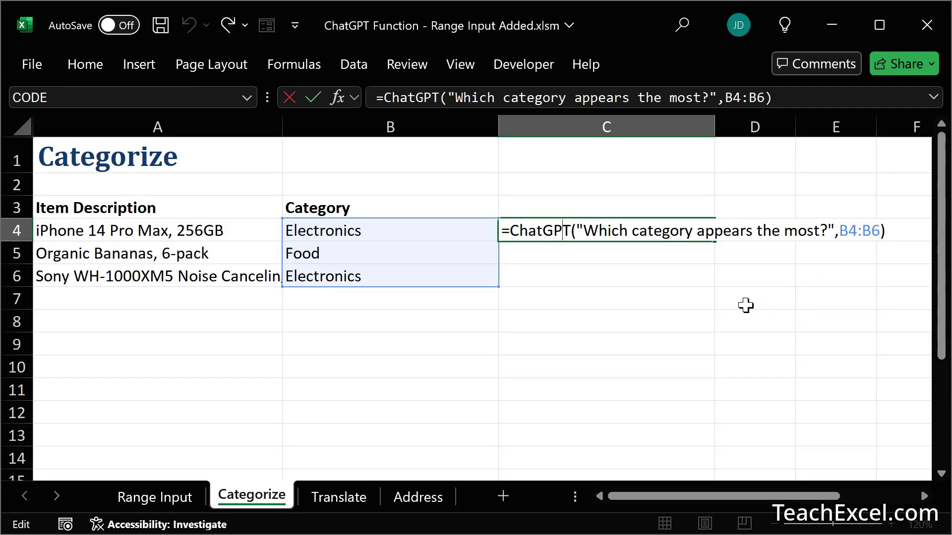
pyautogui.hotkey('ctrl', 'Return')
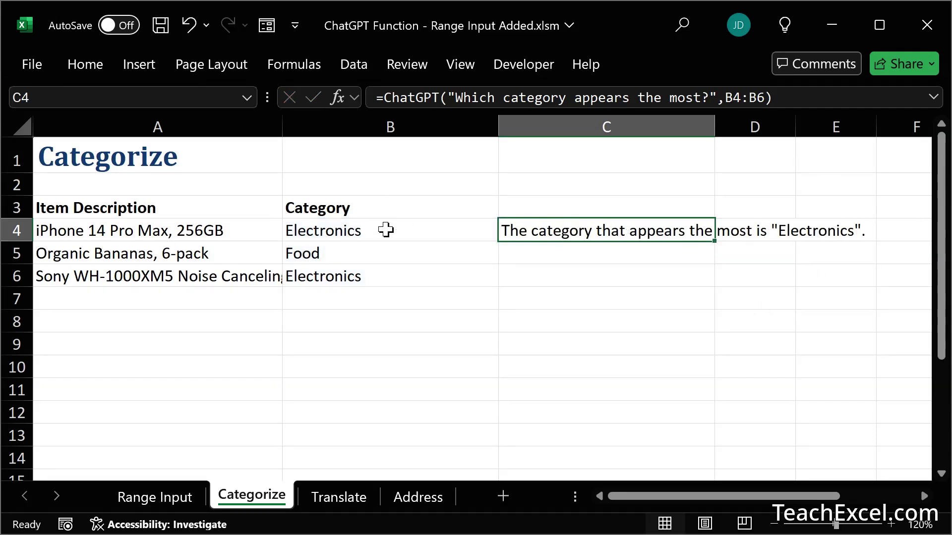
pyautogui.doubleClick(384, 231)
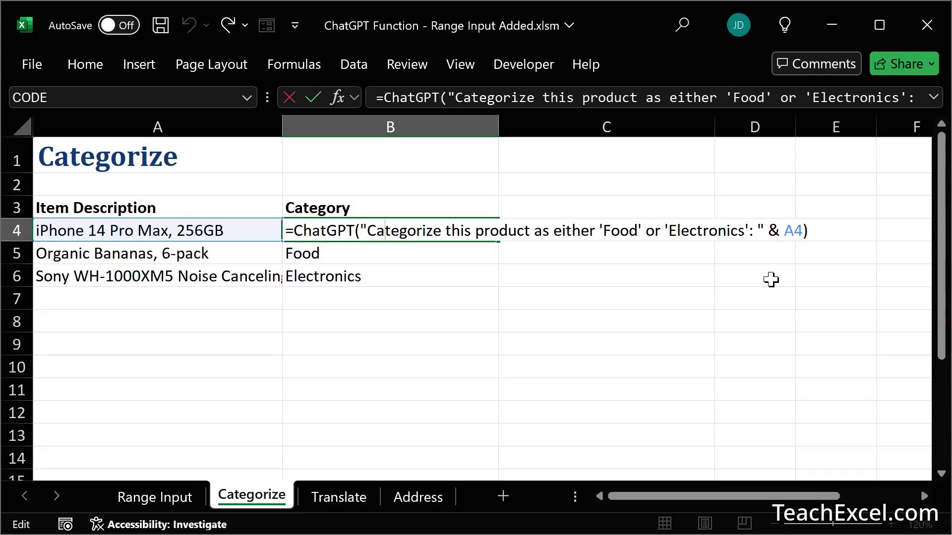
pyautogui.hotkey('ctrl', 'Return')
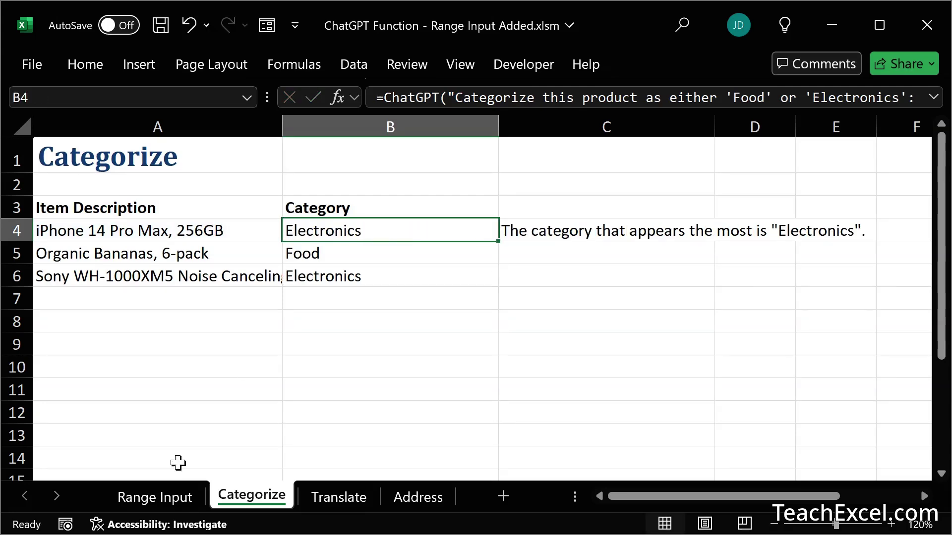
# Inspect A11's lowest-performer formula and its ' - ' separator, keeping the John Lee result
pyautogui.click(150, 498)
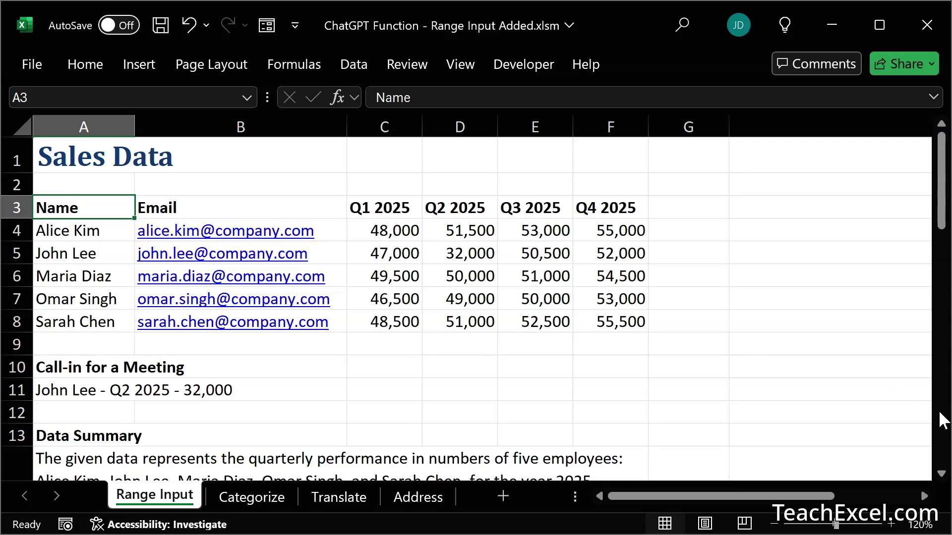
pyautogui.click(941, 474)
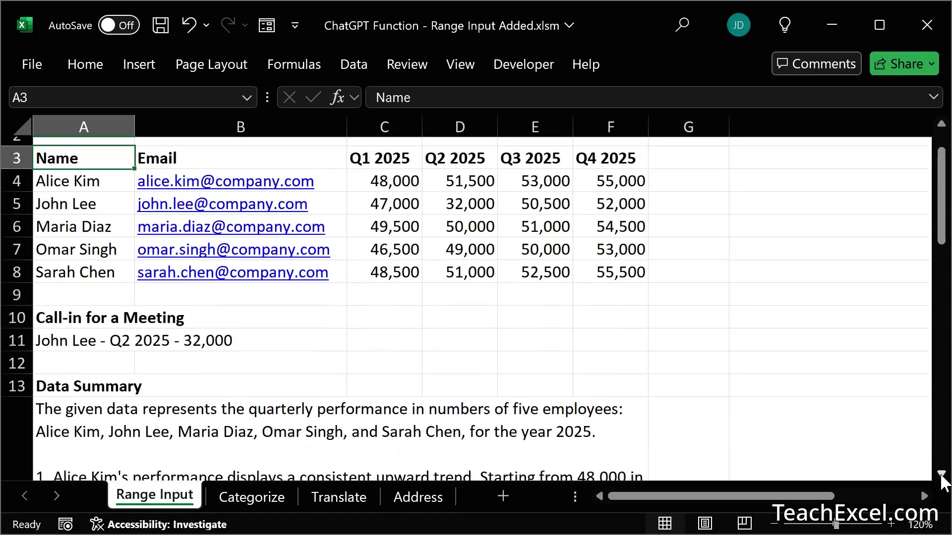
pyautogui.doubleClick(68, 331)
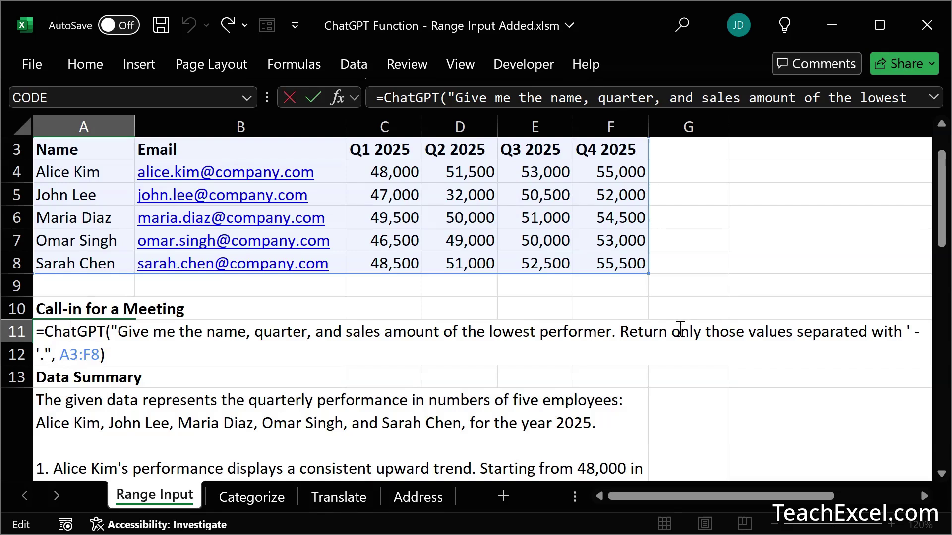
pyautogui.moveTo(906, 331); pyautogui.dragTo(35, 355)
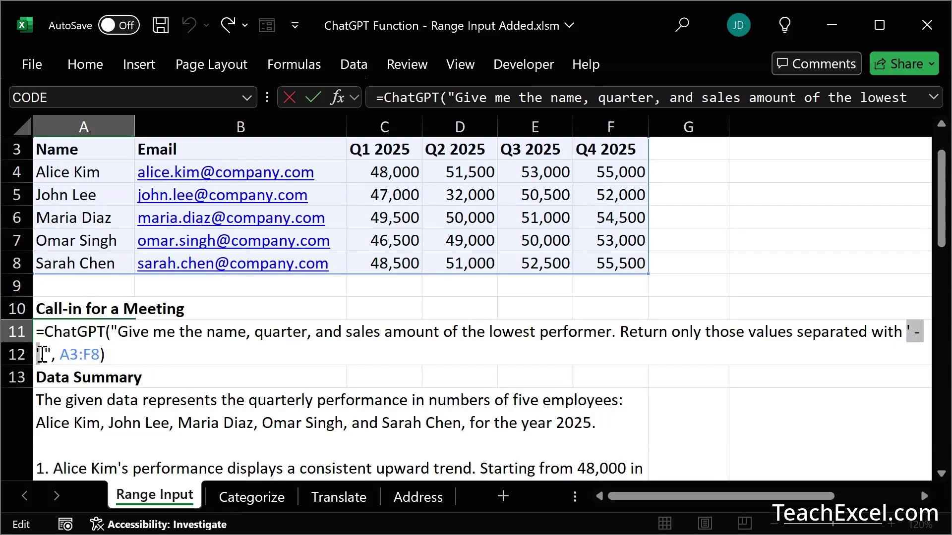
pyautogui.moveTo(35, 355); pyautogui.dragTo(41, 355)
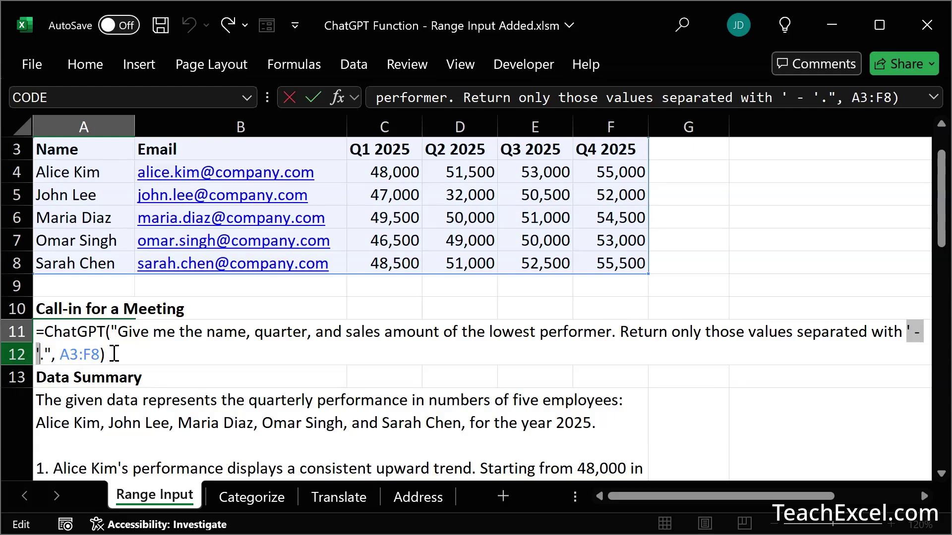
pyautogui.scroll(1, 114, 354)
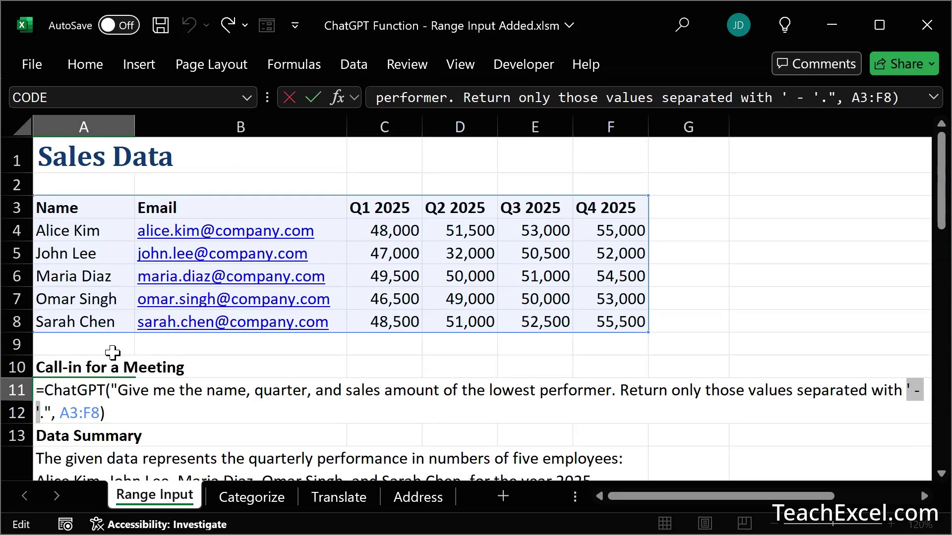
pyautogui.hotkey('ctrl', 'Return')
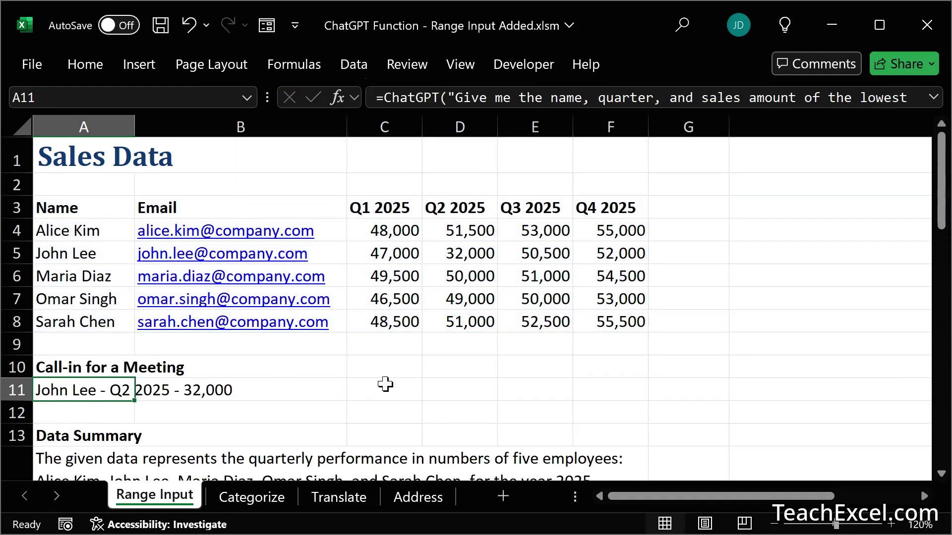
# Enter a ChatGPT formula in C11 over A3:F8 asking who had the highest quarterly sales
pyautogui.click(385, 384)
pyautogui.write('=cha')
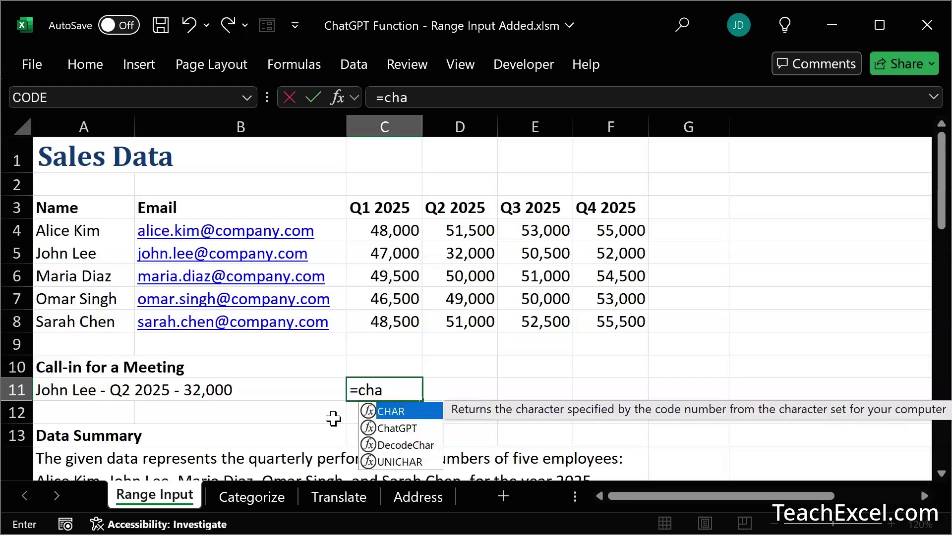
pyautogui.write('t')
pyautogui.press('Tab')
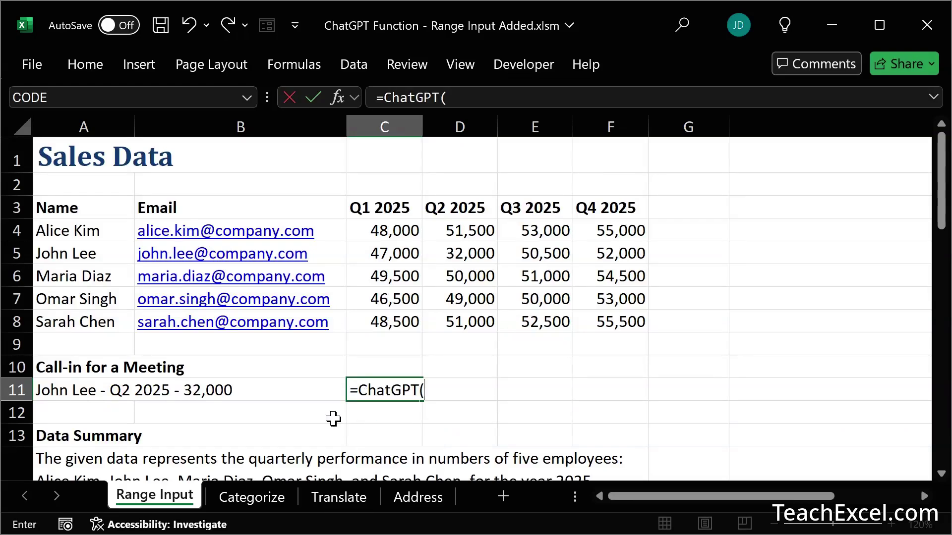
pyautogui.write('"Who')
pyautogui.write(' had the highest')
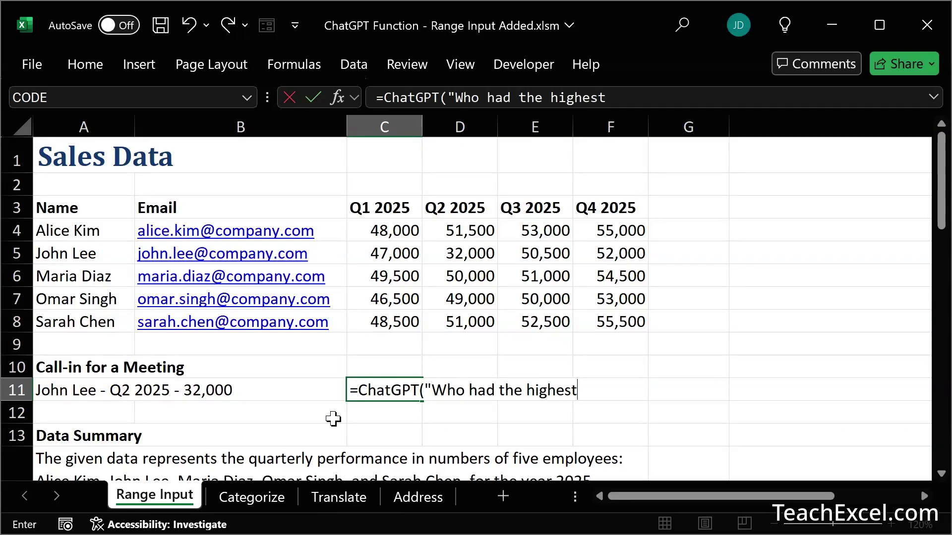
pyautogui.write(' sales in any q')
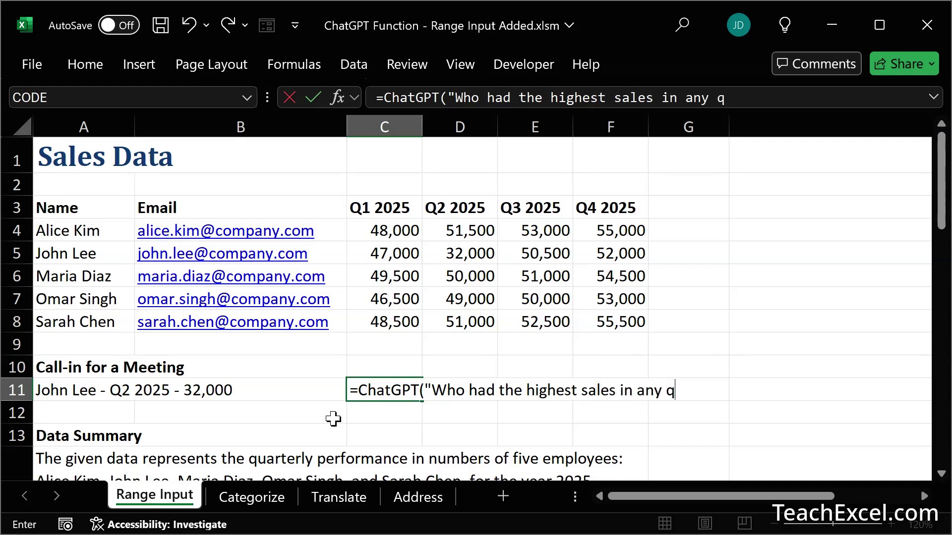
pyautogui.write('uarter? ')
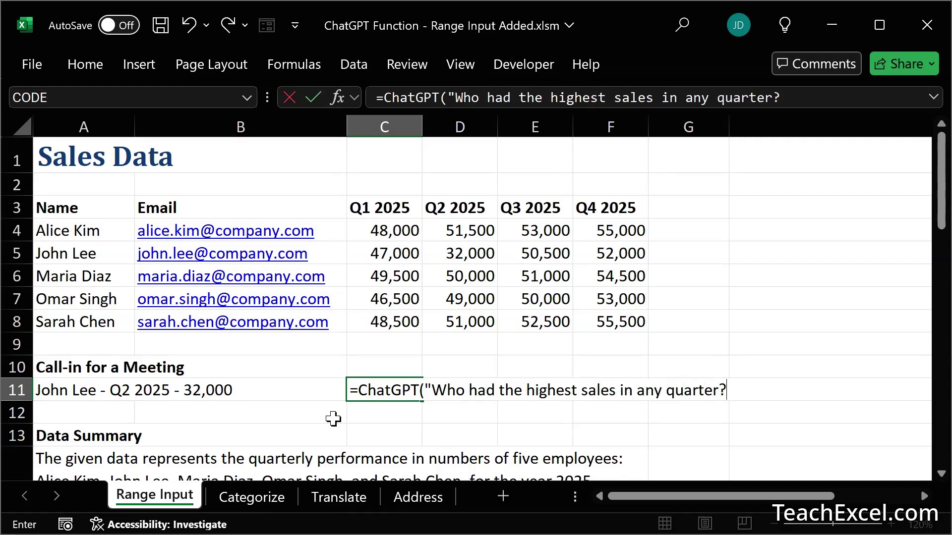
pyautogui.write('Re')
pyautogui.write('turn name onl')
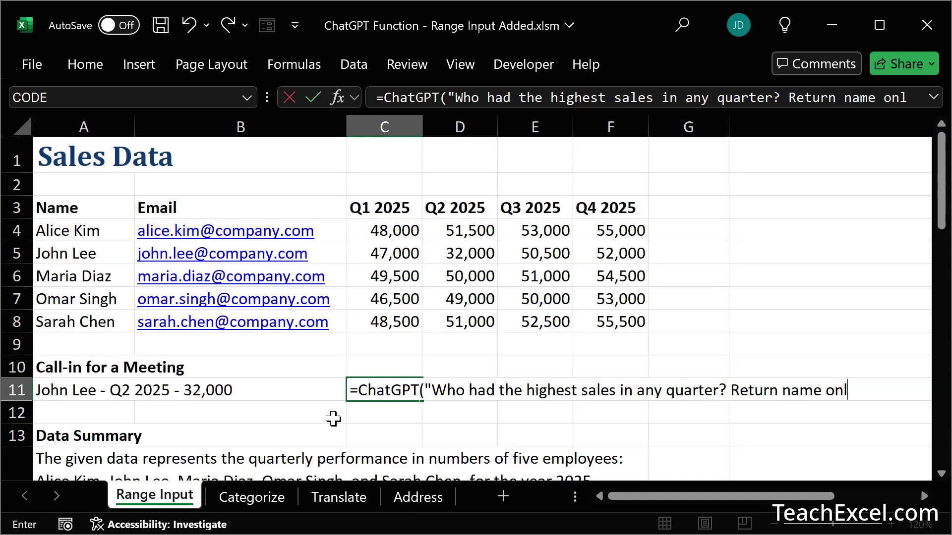
pyautogui.write('y')
pyautogui.write('"')
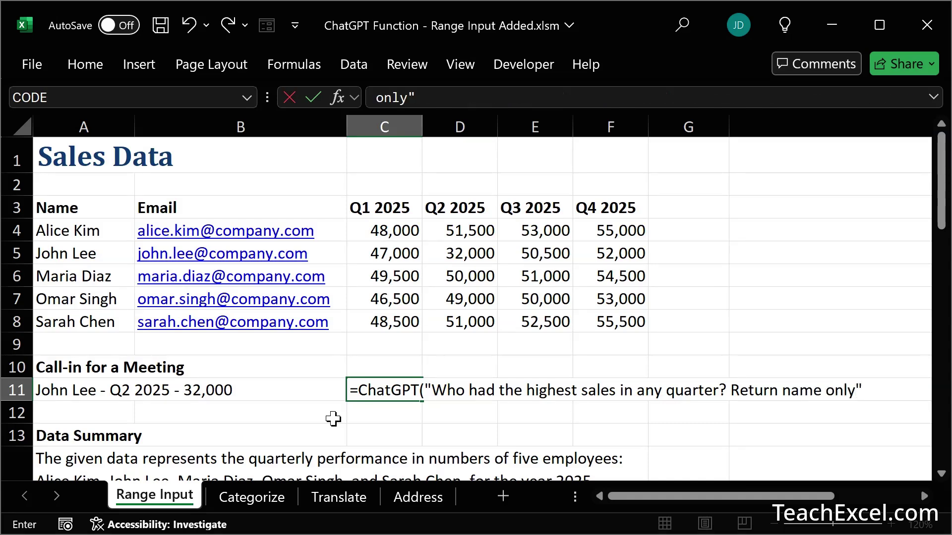
pyautogui.write(',')
pyautogui.click(77, 213)
pyautogui.moveTo(77, 213); pyautogui.dragTo(591, 320)
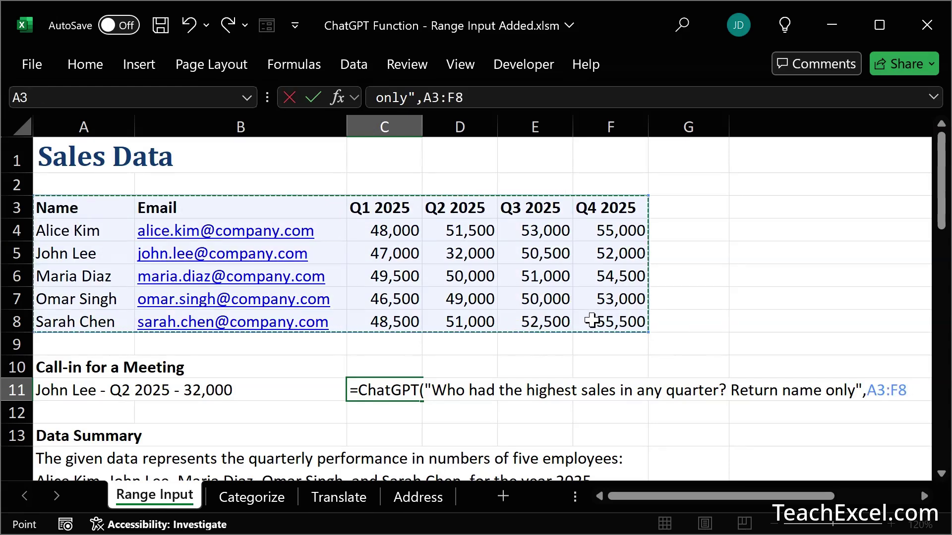
pyautogui.write(')')
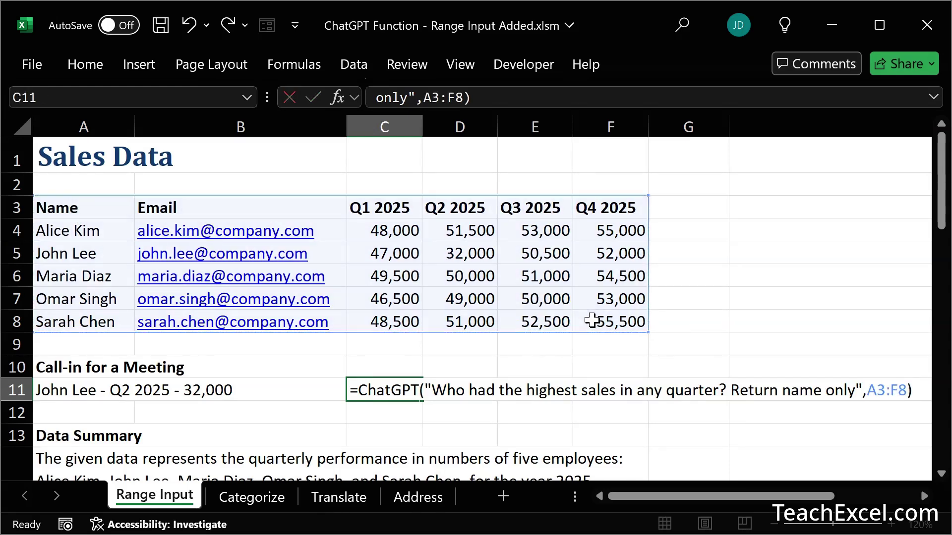
pyautogui.press('Return')
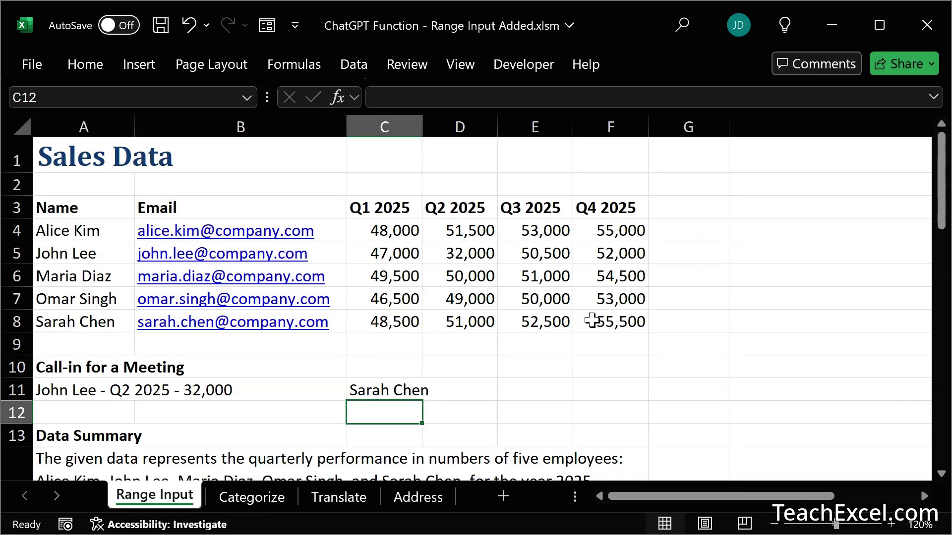
pyautogui.doubleClick(366, 390)
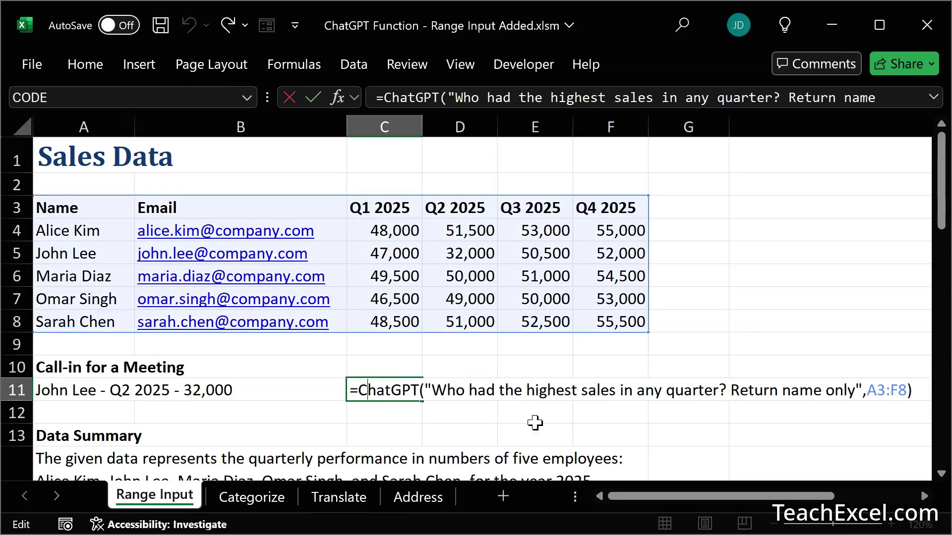
pyautogui.hotkey('ctrl', 'Return')
pyautogui.scroll(-2, 535, 423)
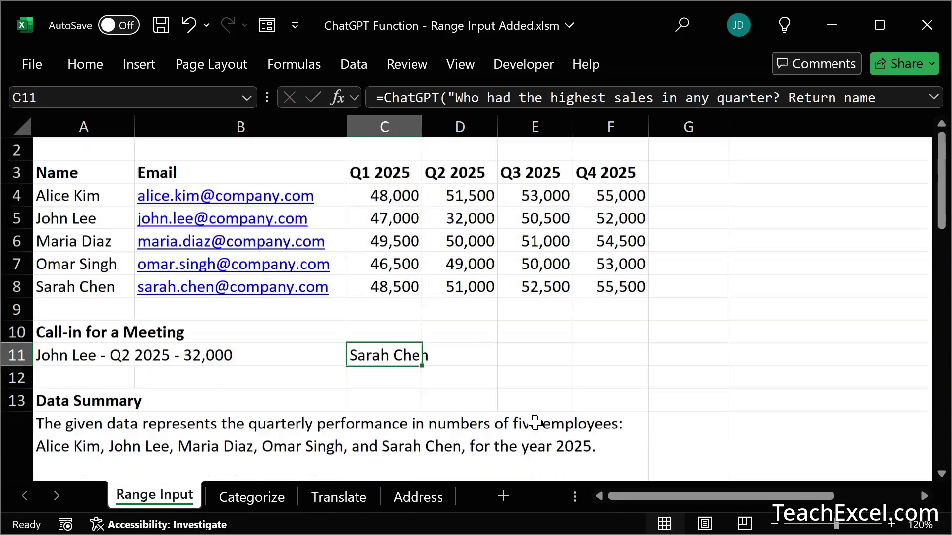
pyautogui.scroll(-1, 535, 422)
pyautogui.scroll(-2, 535, 423)
pyautogui.scroll(-1, 535, 422)
pyautogui.scroll(-1, 536, 423)
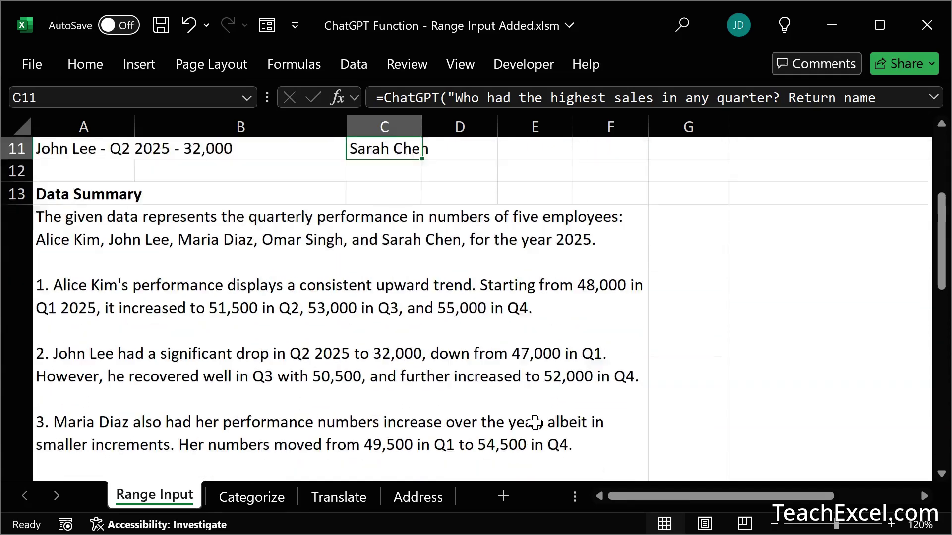
pyautogui.scroll(-1, 535, 422)
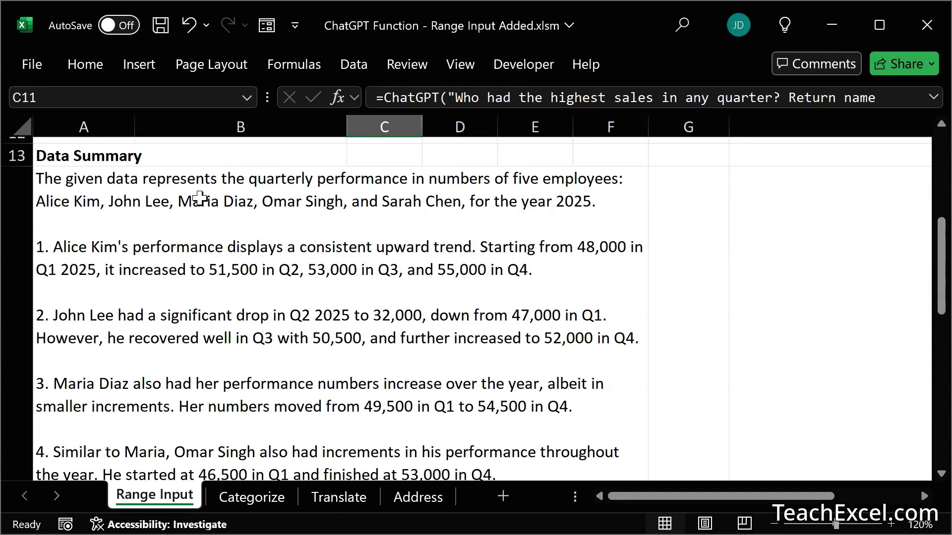
pyautogui.click(82, 201)
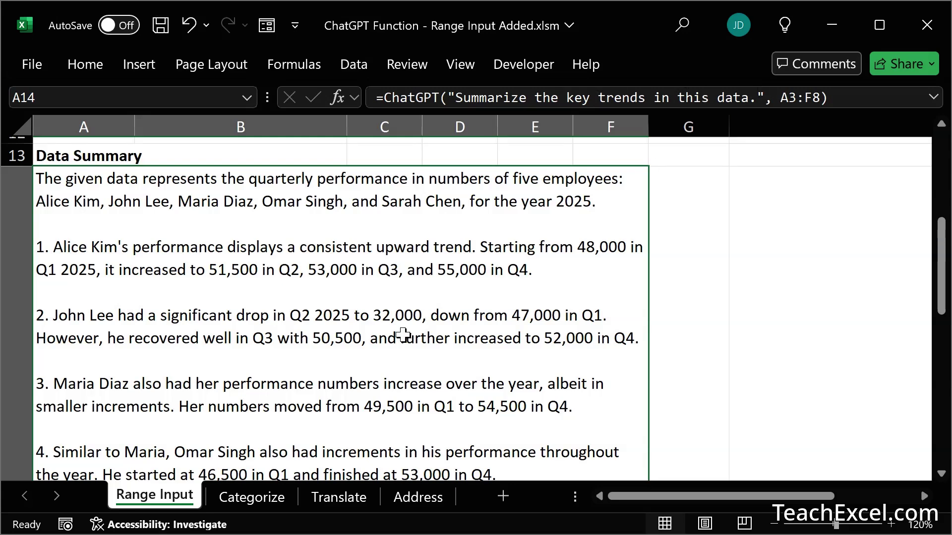
pyautogui.scroll(5, 397, 340)
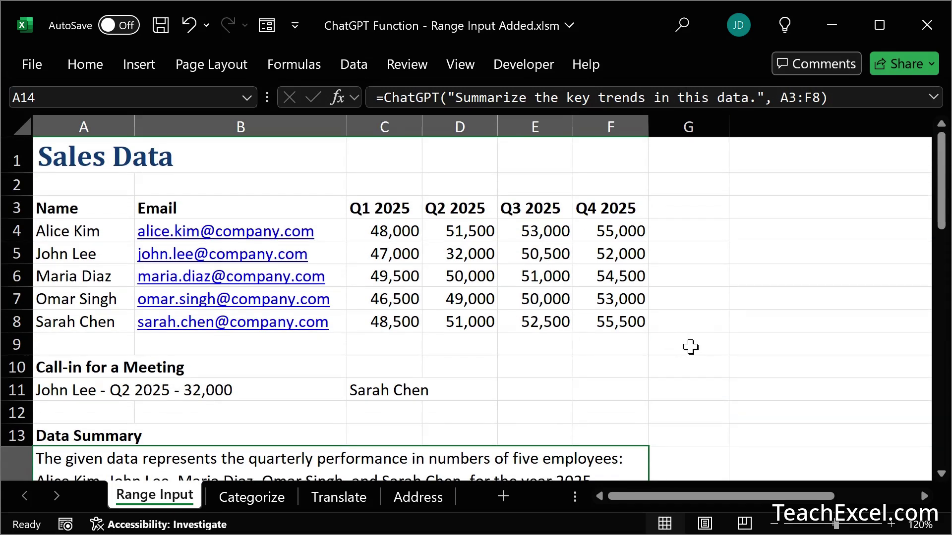
pyautogui.scroll(-4, 502, 299)
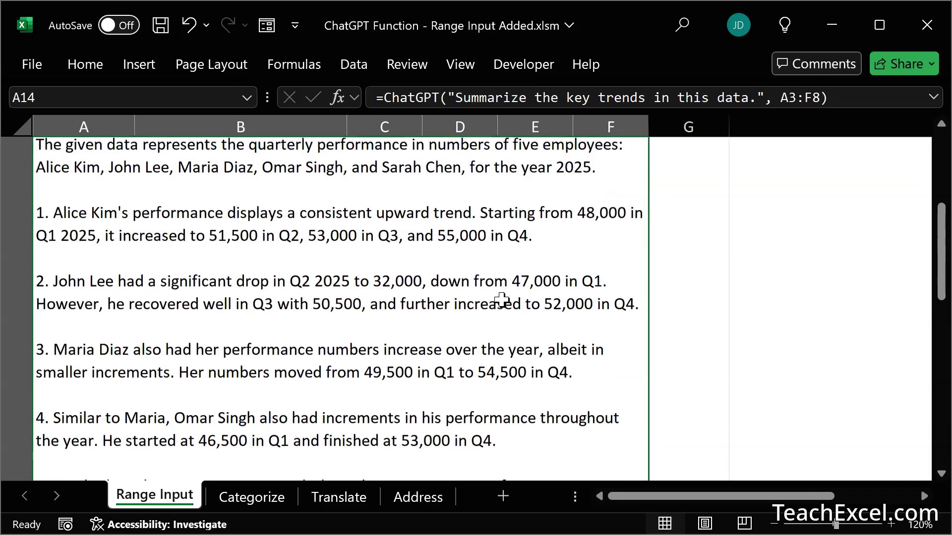
pyautogui.scroll(1, 384, 271)
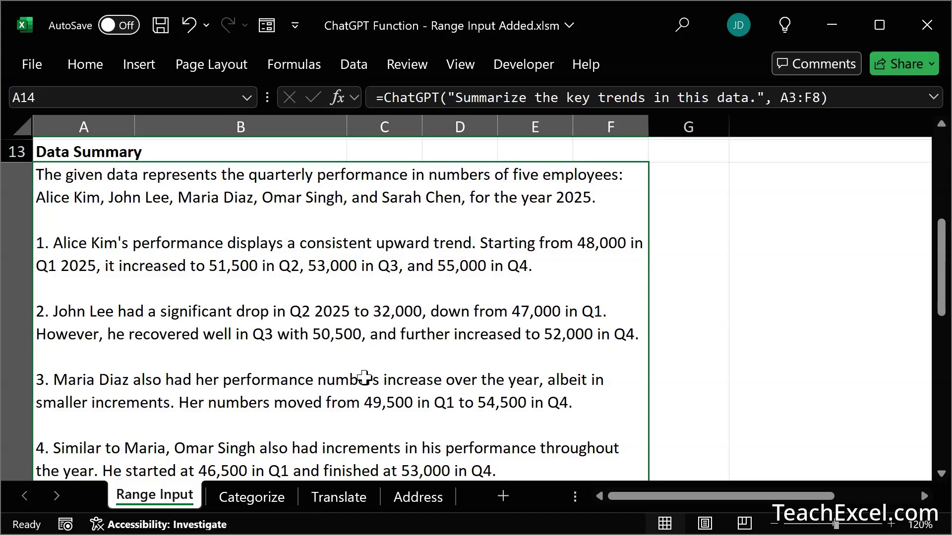
pyautogui.scroll(-3, 363, 378)
pyautogui.scroll(-2, 364, 377)
pyautogui.scroll(-2, 364, 378)
pyautogui.scroll(-1, 364, 378)
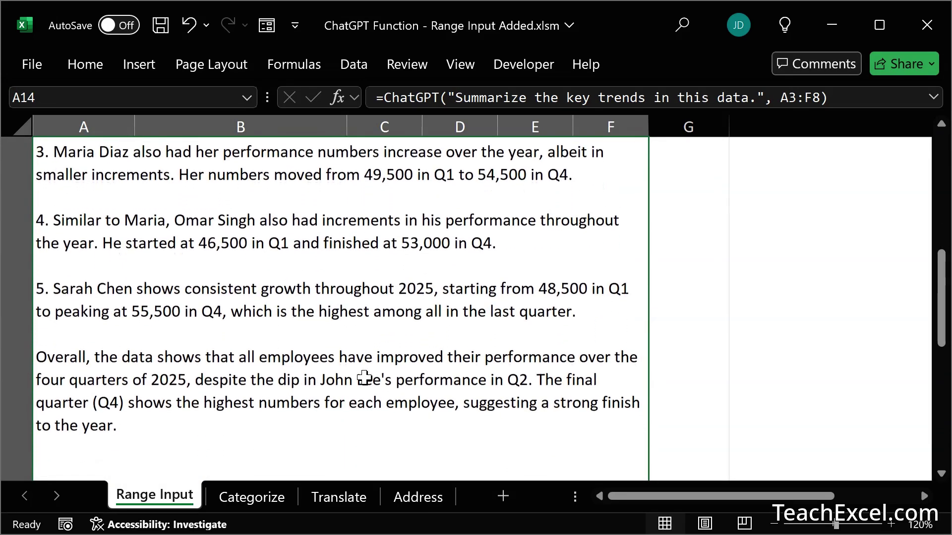
pyautogui.scroll(-1, 363, 377)
pyautogui.scroll(1, 363, 379)
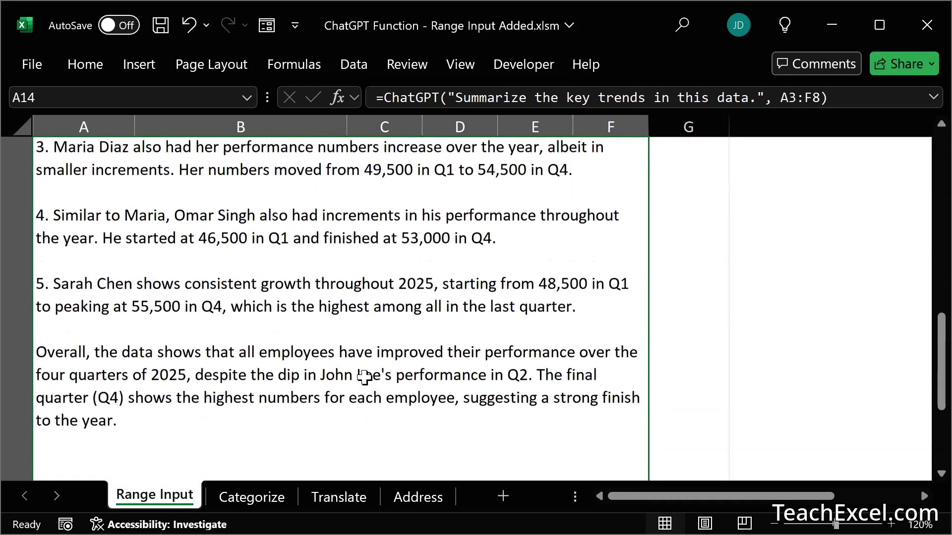
pyautogui.scroll(1, 364, 377)
pyautogui.scroll(2, 363, 378)
pyautogui.scroll(2, 364, 378)
pyautogui.scroll(3, 364, 378)
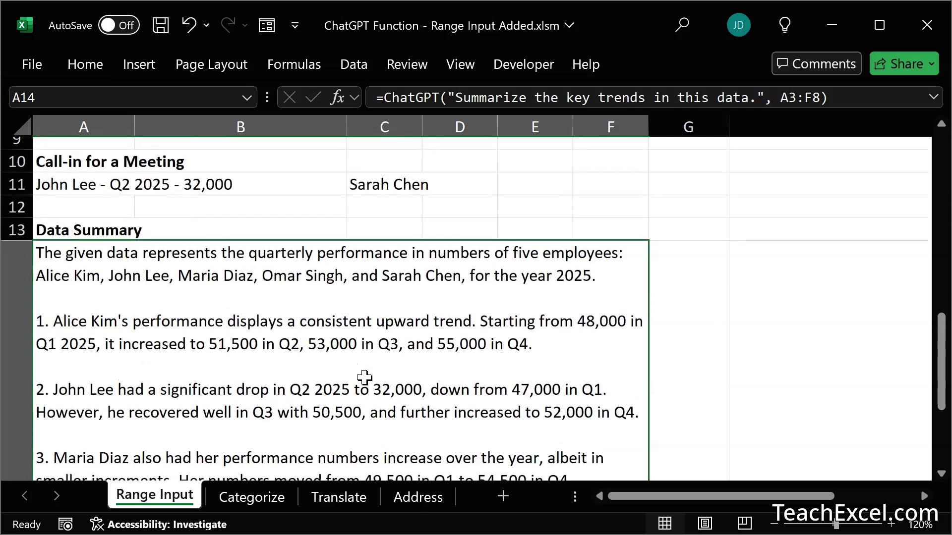
pyautogui.scroll(1, 363, 378)
pyautogui.scroll(2, 364, 378)
pyautogui.scroll(1, 364, 378)
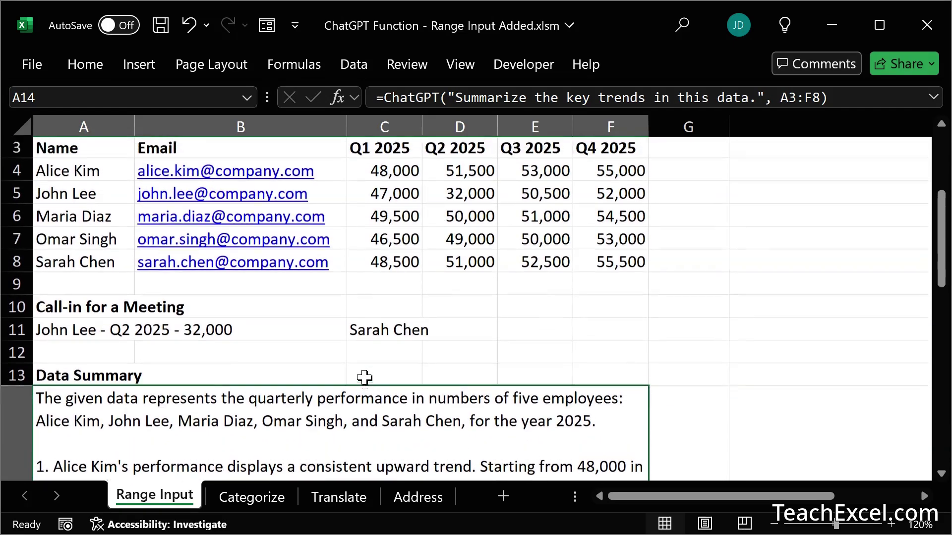
pyautogui.scroll(1, 363, 378)
pyautogui.scroll(1, 364, 378)
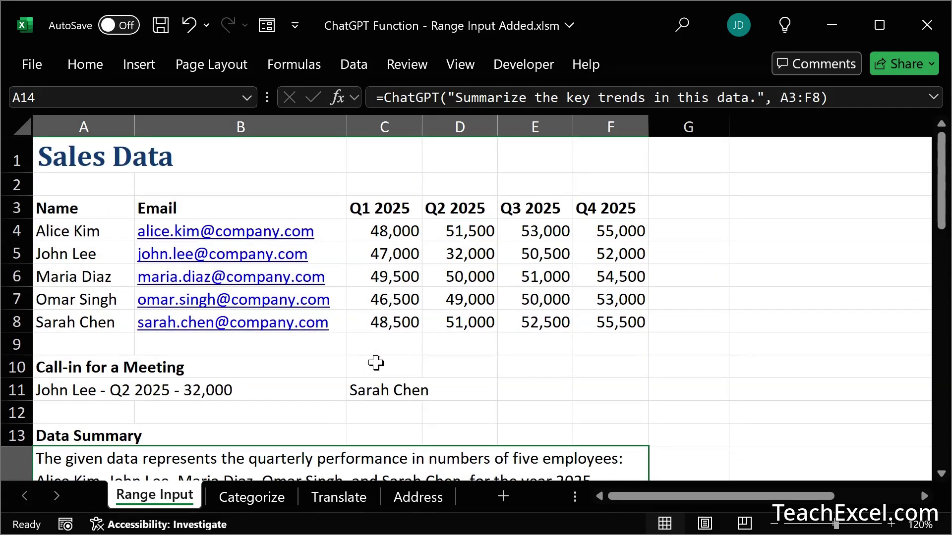
# Select empty cell C10 and open the VBA editor with Alt+F11
pyautogui.click(376, 362)
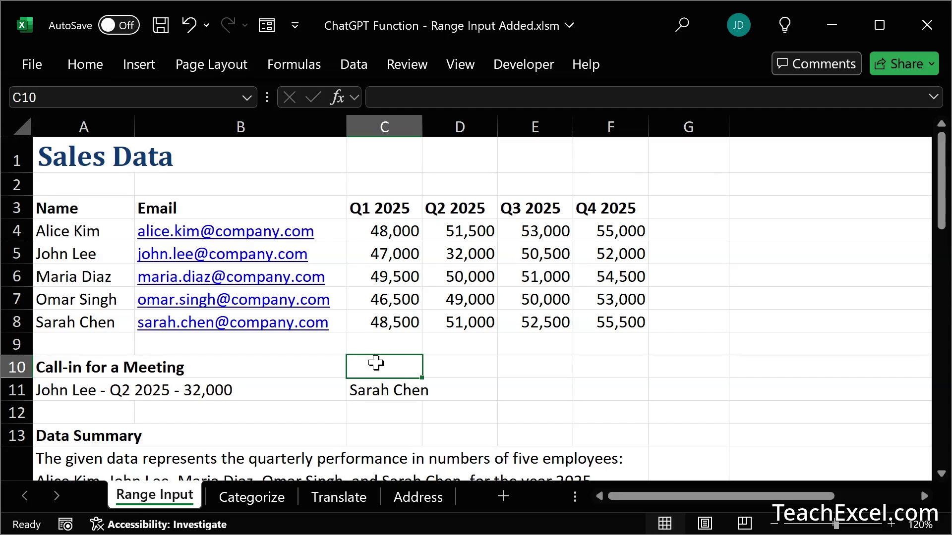
pyautogui.hotkey('alt', 'F11')
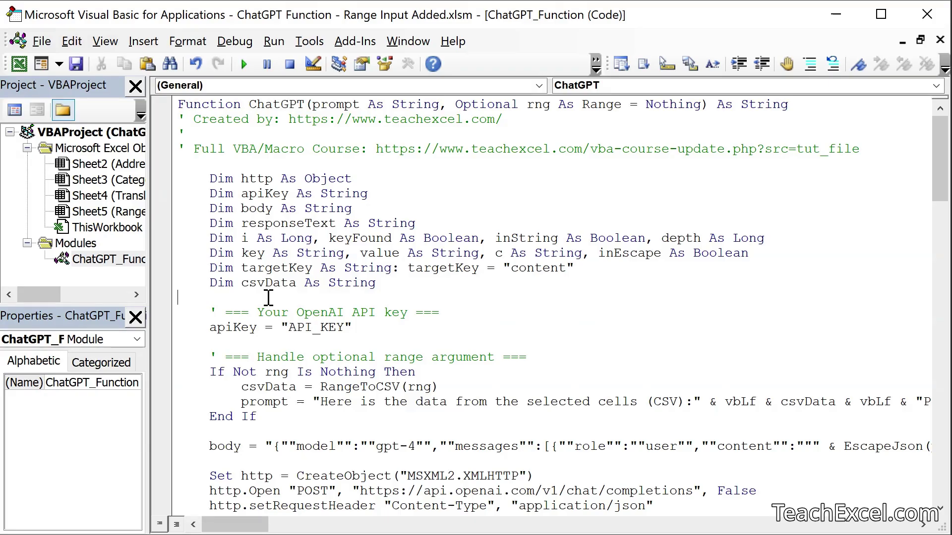
pyautogui.click(91, 90)
pyautogui.click(105, 42)
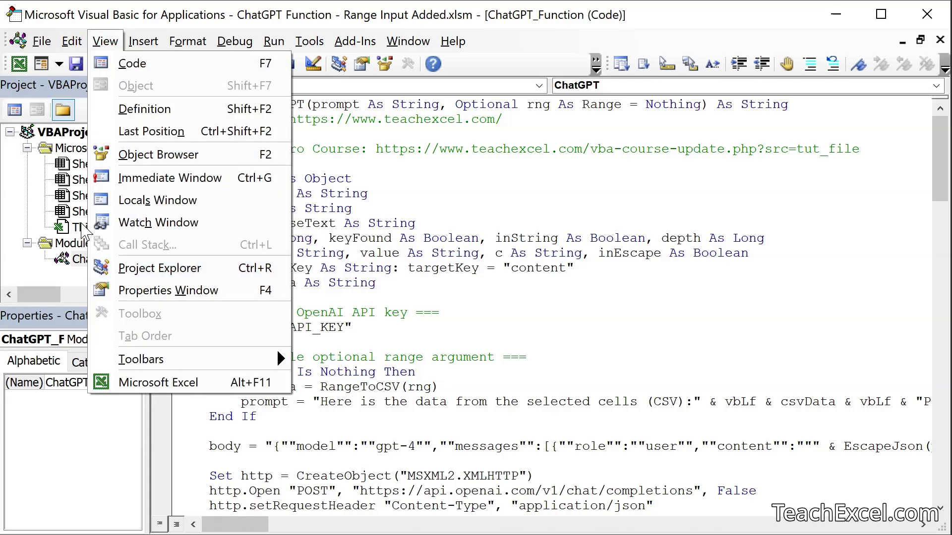
pyautogui.click(200, 272)
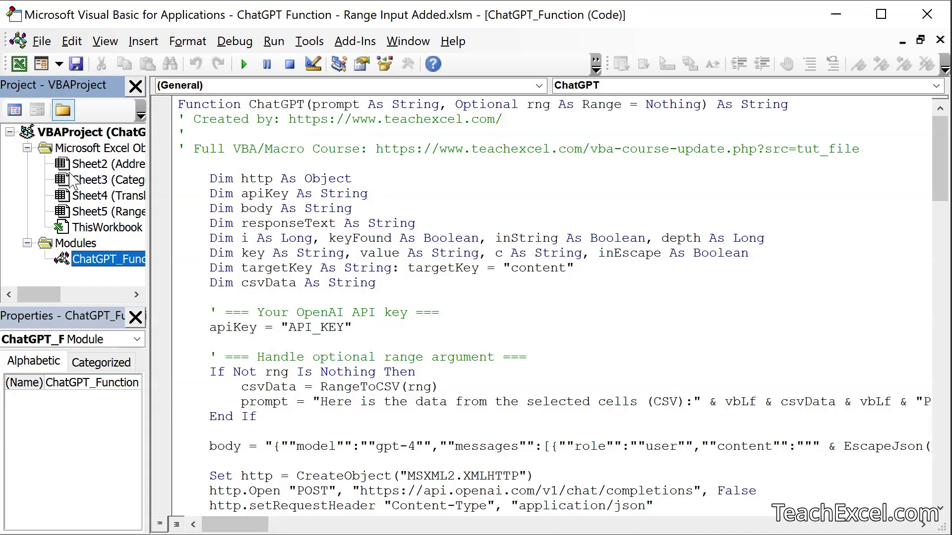
pyautogui.moveTo(38, 297); pyautogui.dragTo(50, 297)
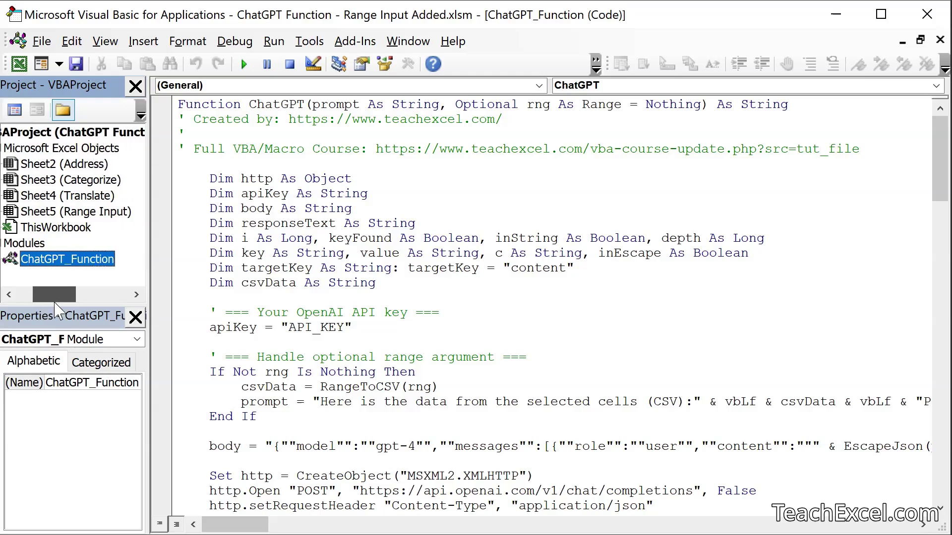
pyautogui.doubleClick(58, 260)
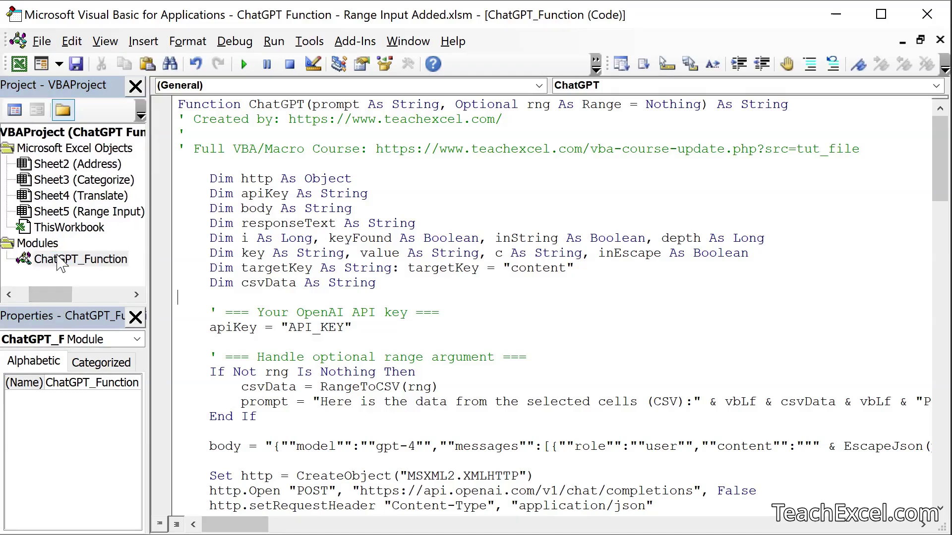
pyautogui.click(517, 187)
pyautogui.scroll(-7, 517, 186)
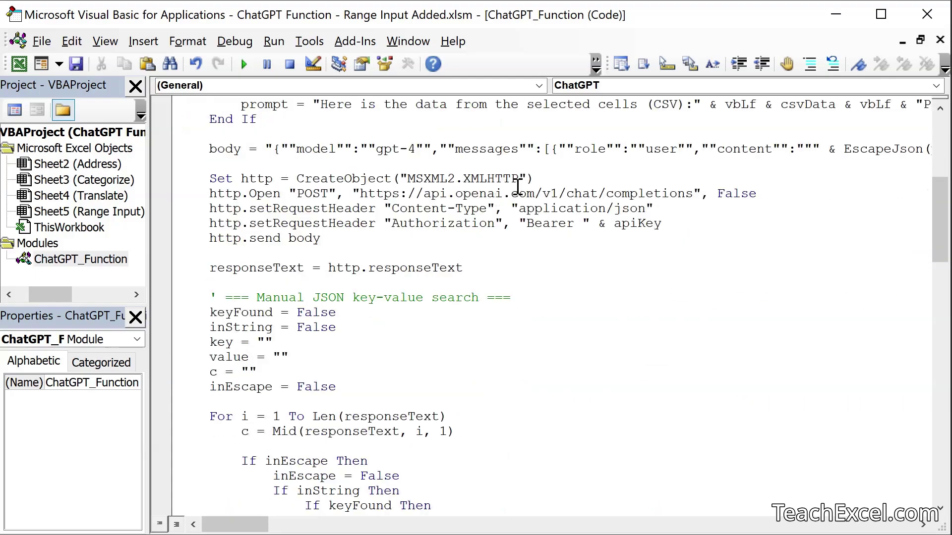
pyautogui.scroll(-13, 518, 186)
pyautogui.scroll(-15, 517, 187)
pyautogui.scroll(20, 517, 187)
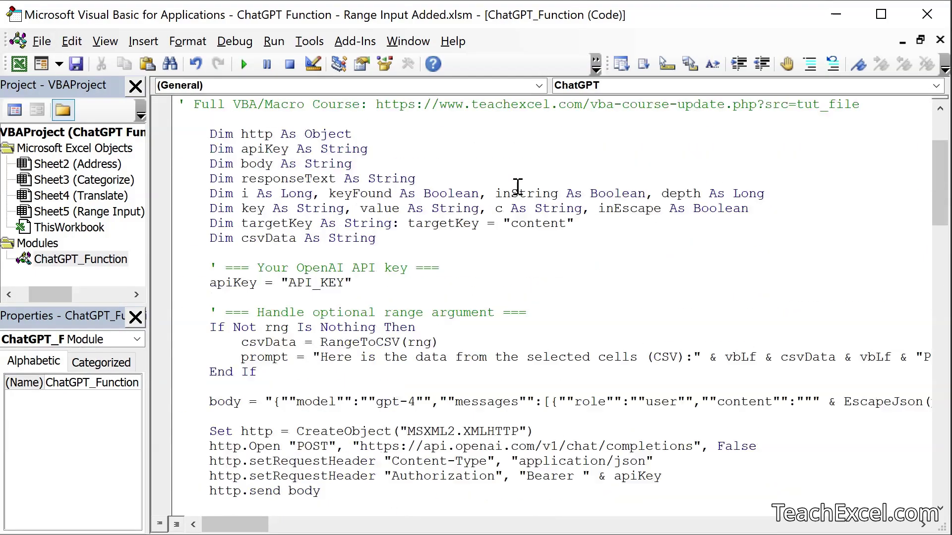
pyautogui.scroll(1, 518, 186)
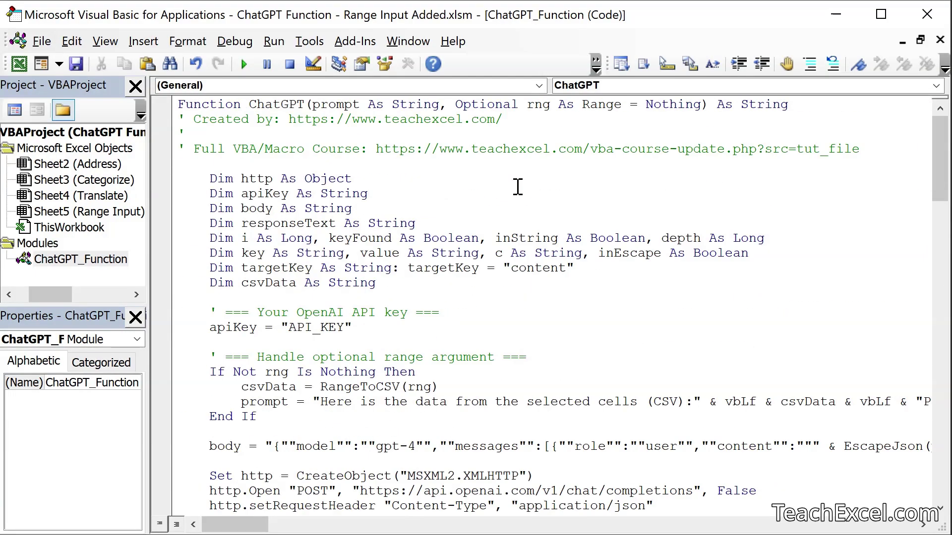
# Copy the entire ChatGPT function code and paste it into a newly inserted Module1
pyautogui.hotkey('ctrl', 'a')
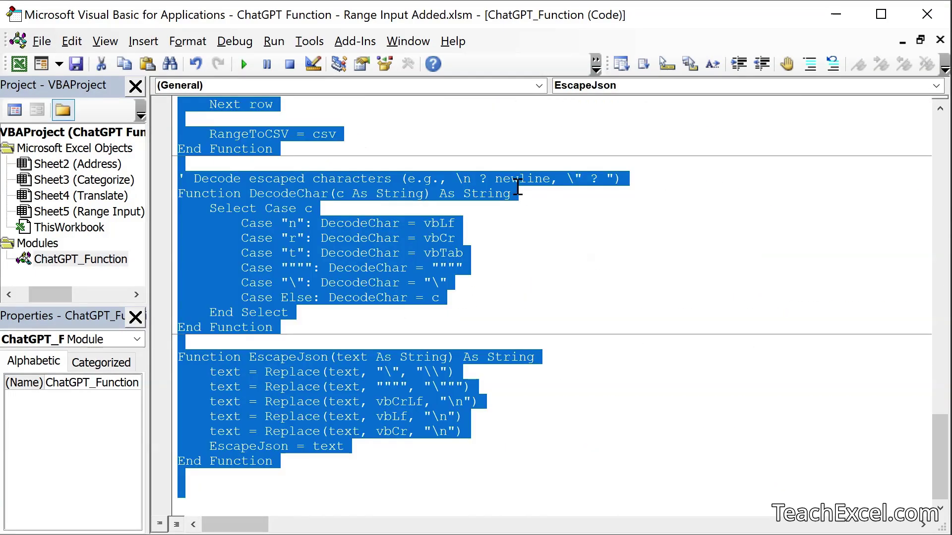
pyautogui.moveTo(518, 187); pyautogui.dragTo(473, 137)
pyautogui.hotkey('ctrl', 'c')
pyautogui.click(143, 41)
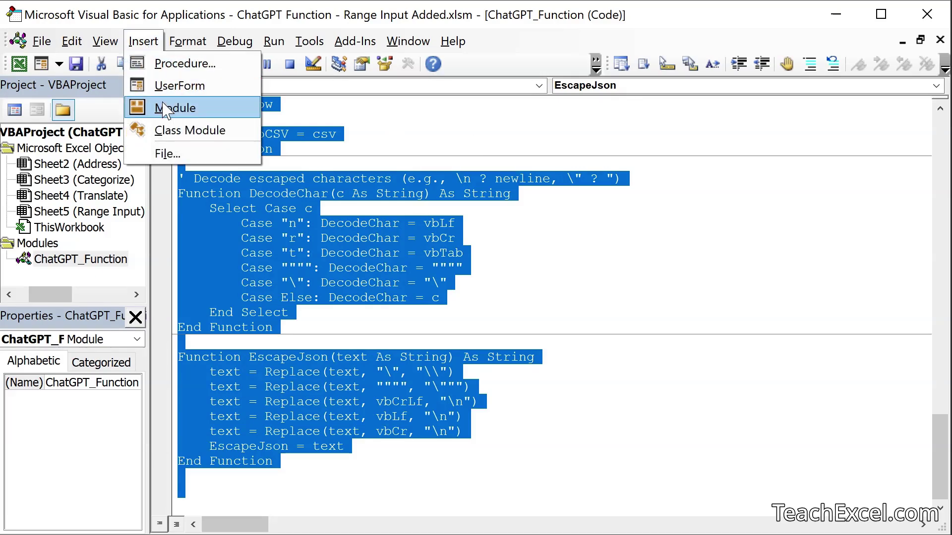
pyautogui.click(165, 108)
pyautogui.hotkey('ctrl', 'a')
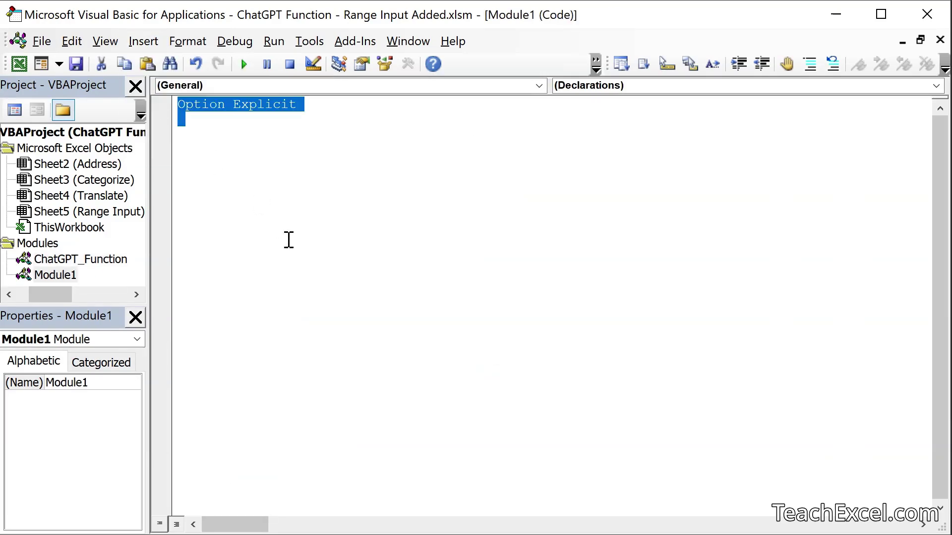
pyautogui.hotkey('ctrl', 'v')
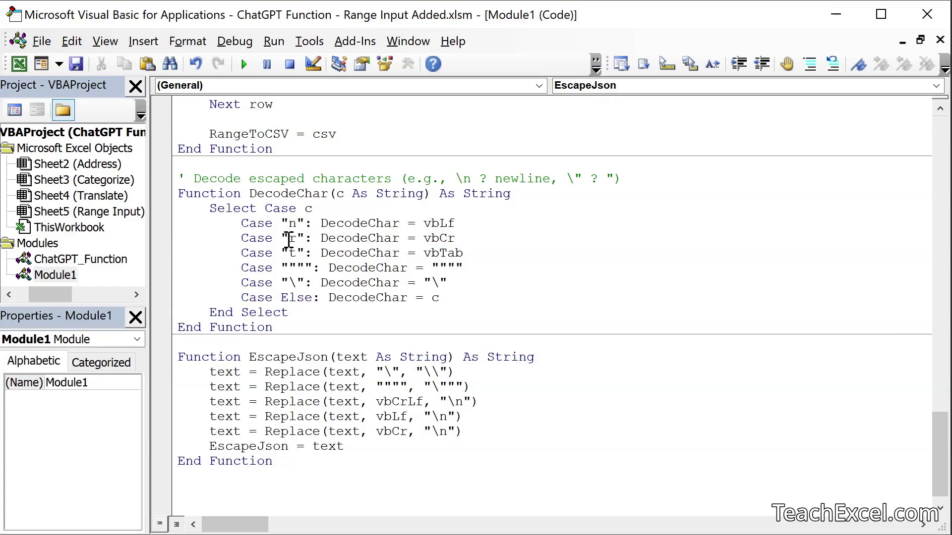
pyautogui.scroll(10, 288, 240)
pyautogui.scroll(10, 288, 239)
pyautogui.scroll(10, 289, 239)
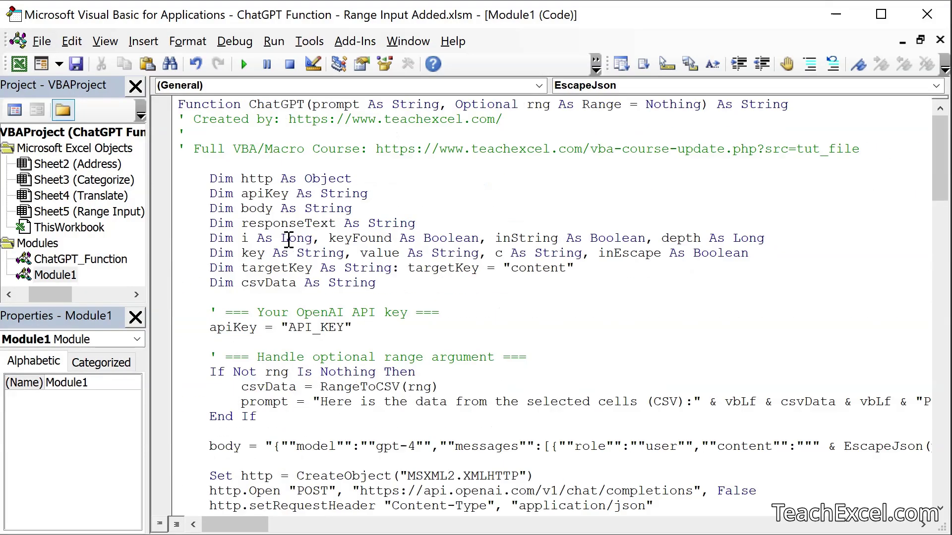
# Select the API_KEY placeholder on Module1's apiKey line
pyautogui.doubleClick(302, 327)
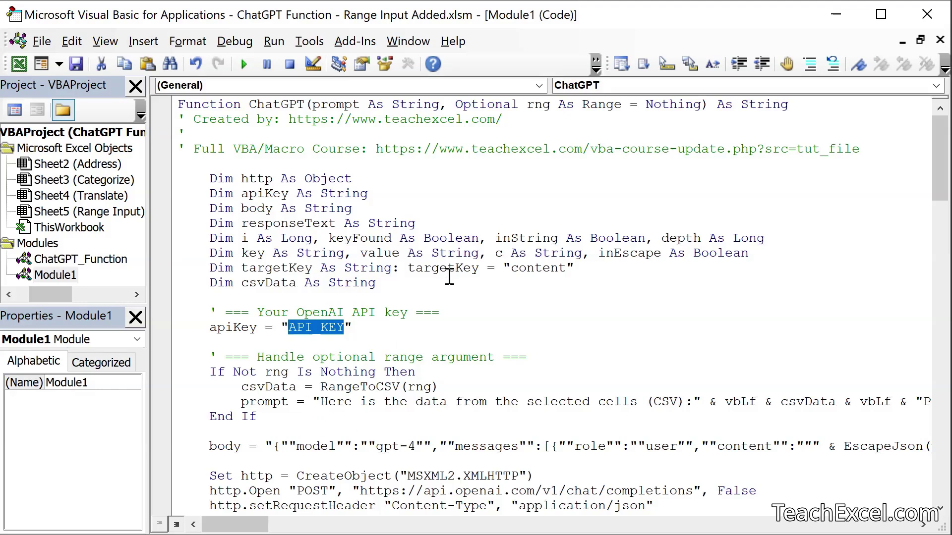